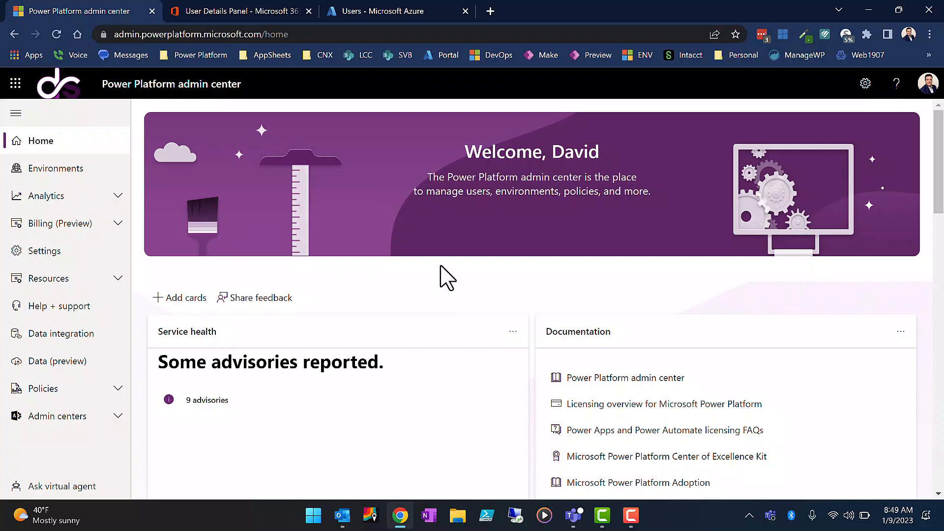
scroll(453, 317, down, 1)
scroll(456, 317, up, 1)
scroll(449, 305, down, 1)
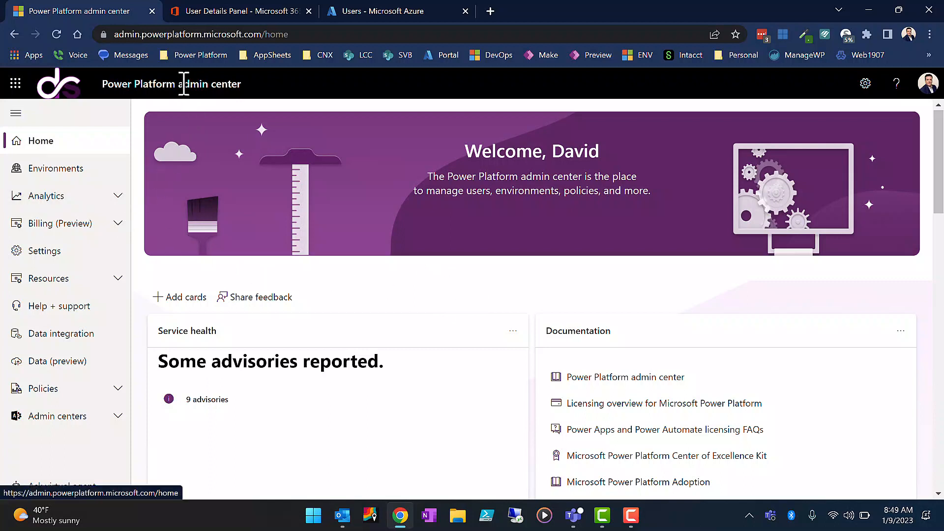
Step: Open the Power Apps maker portal in a new browser tab and look over its app launcher and the list of available environments
click(490, 10)
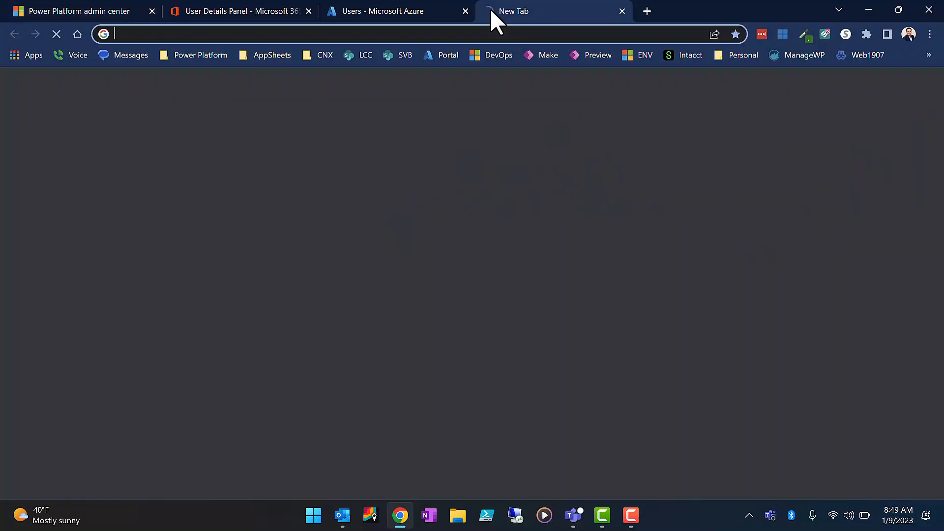
click(552, 51)
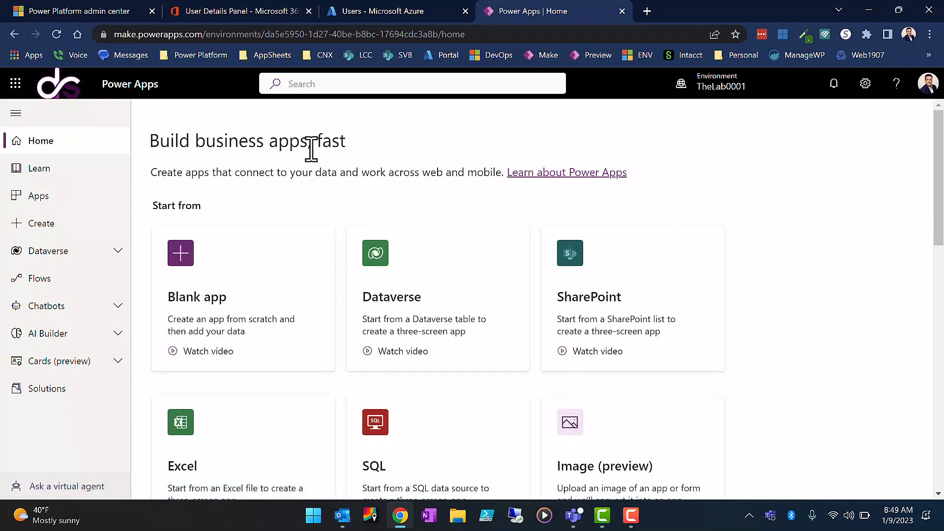
click(18, 90)
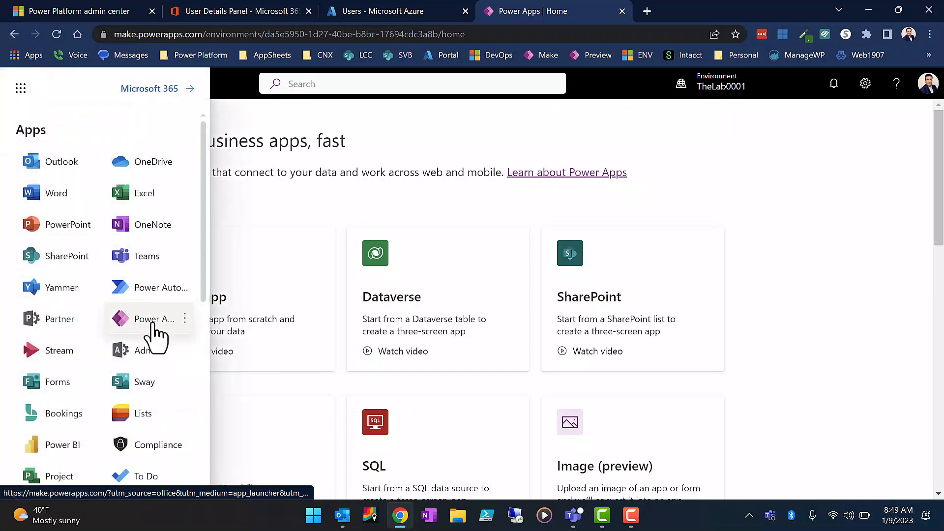
click(390, 126)
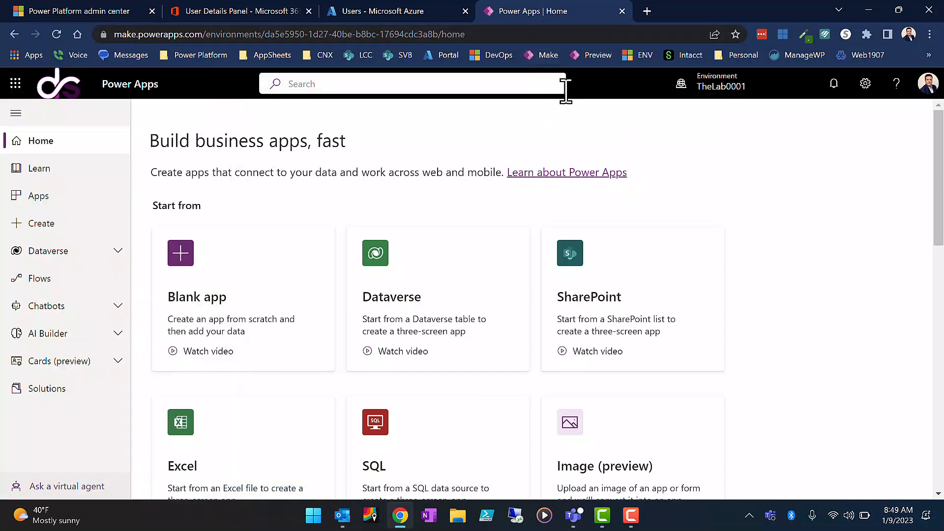
click(708, 91)
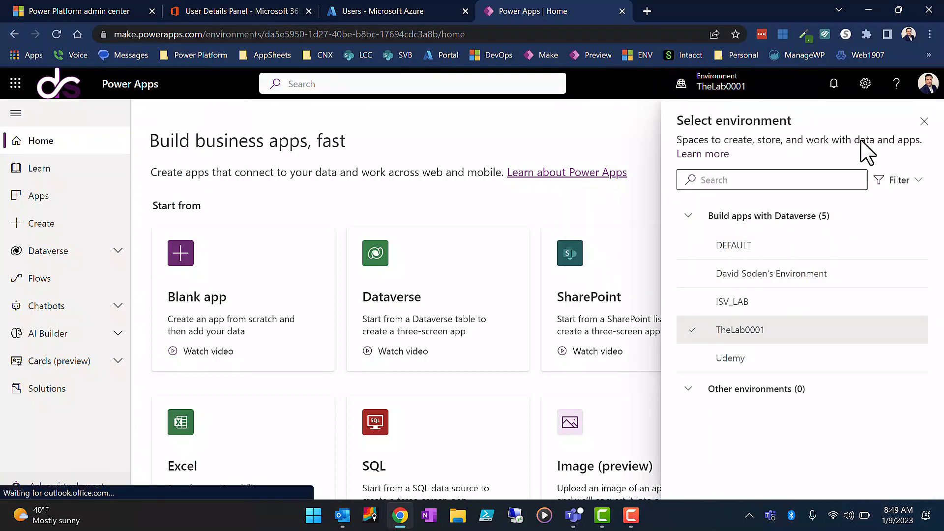
click(924, 122)
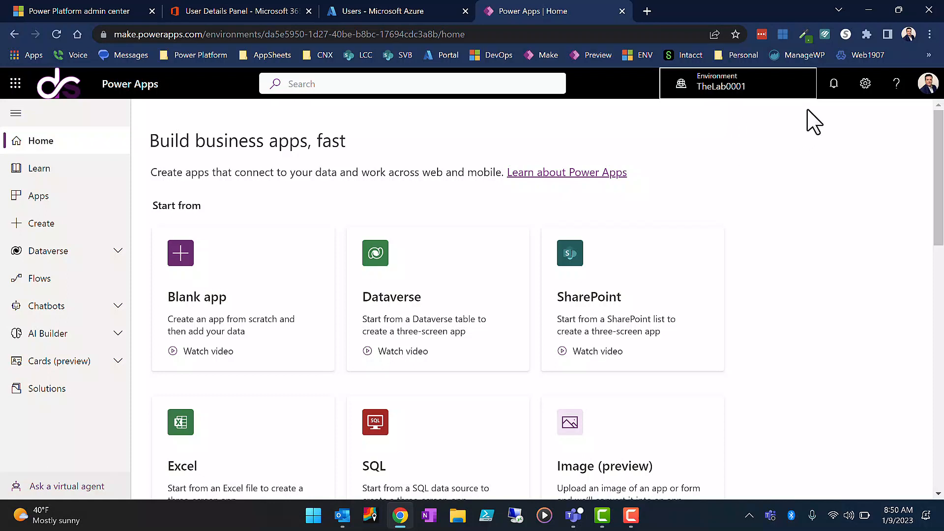
Step: Check the Power Apps settings for the Admin center link, and return to the Power Platform admin center by closing the maker portal
click(873, 83)
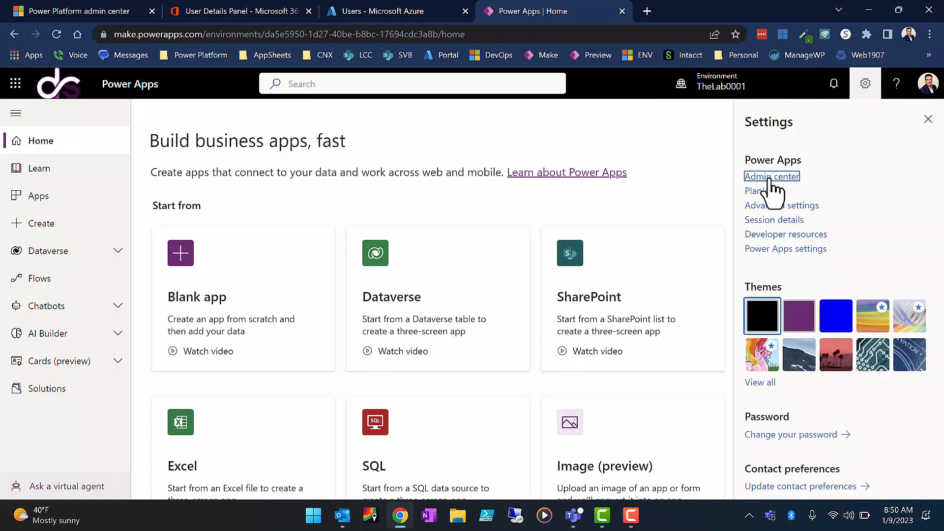
click(928, 121)
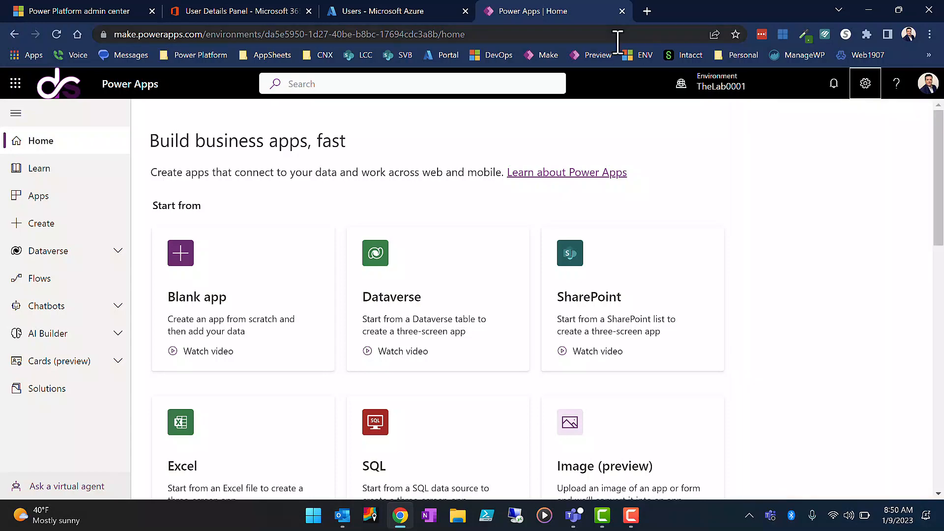
click(622, 11)
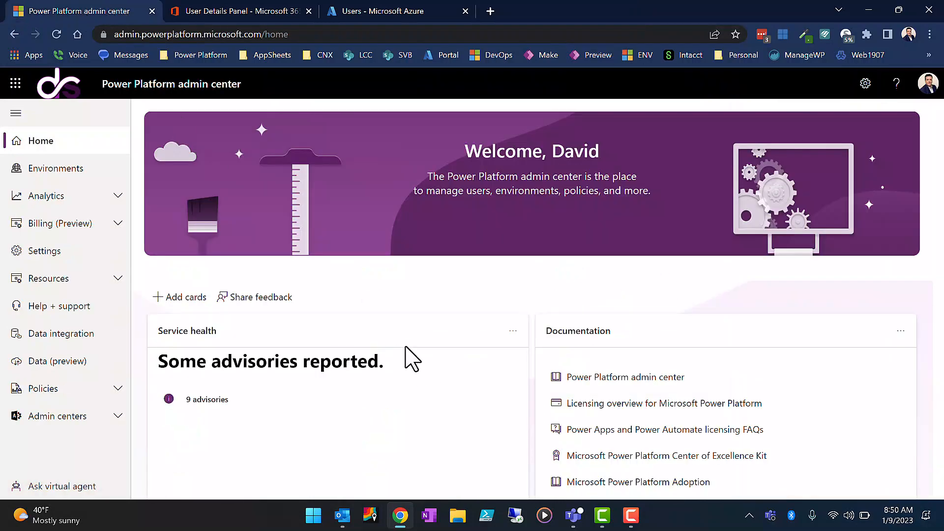
Step: Open the product Features settings of the DEFAULT environment
click(59, 169)
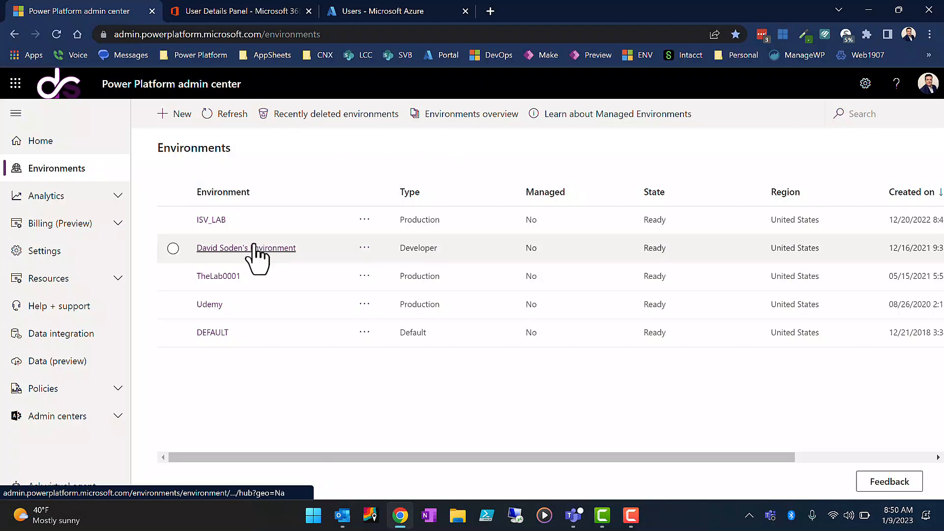
click(213, 333)
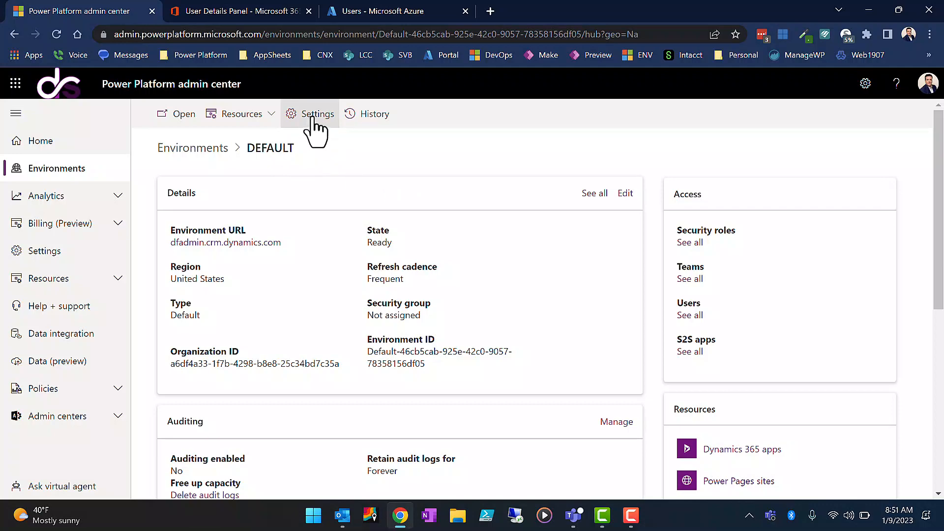
click(313, 120)
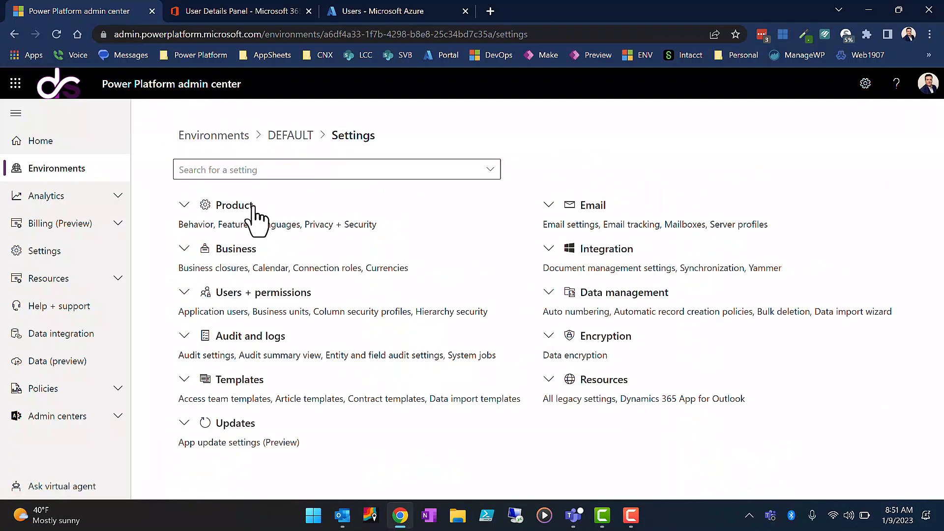
click(183, 205)
click(199, 249)
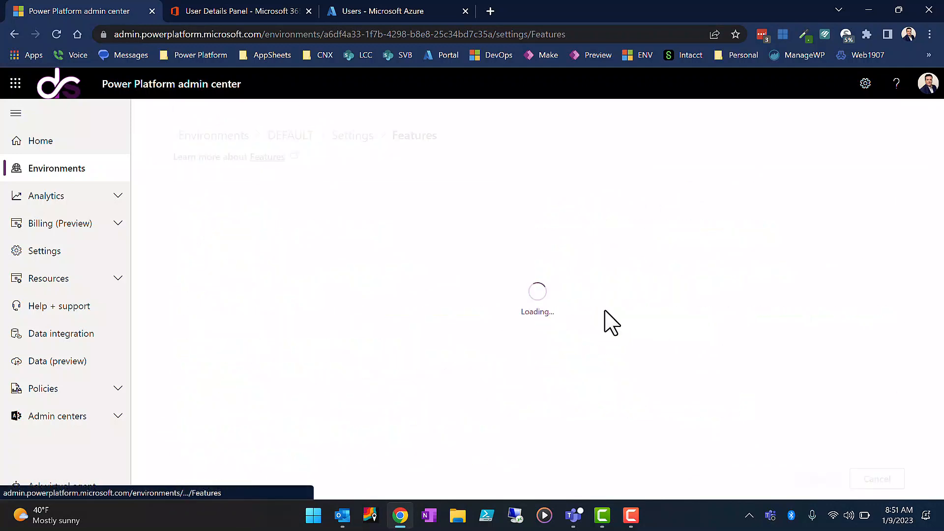
Step: Find the Delete disabled users (preview) feature and check its Enable delete disabled users setting
scroll(679, 327, down, 1)
scroll(683, 336, down, 15)
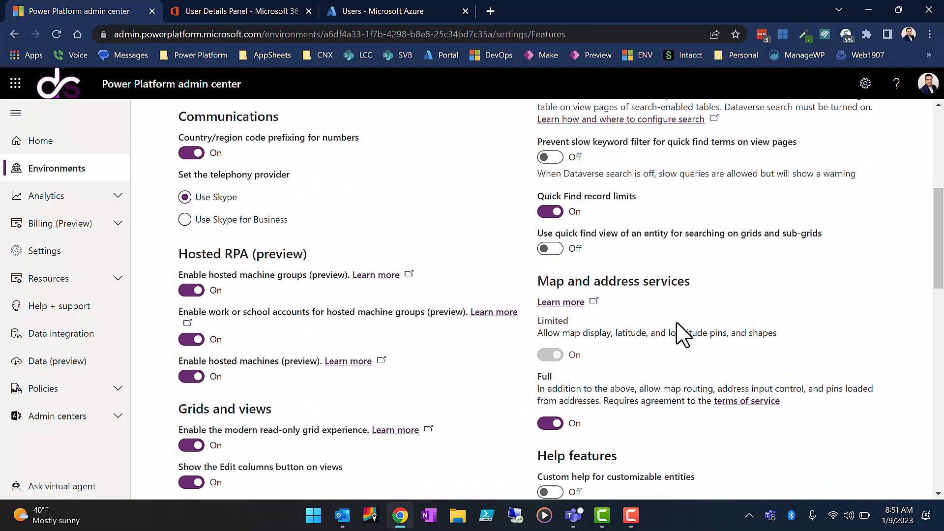
scroll(683, 336, down, 1)
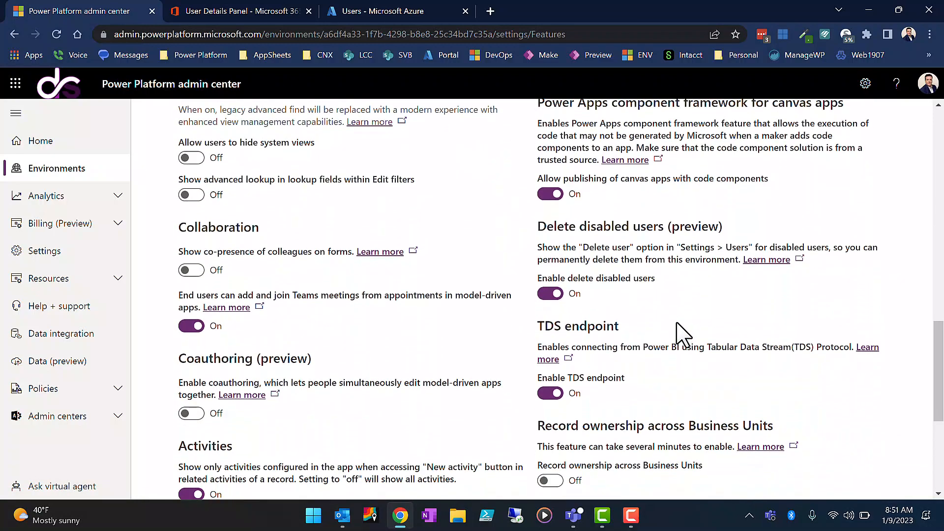
double_click(703, 228)
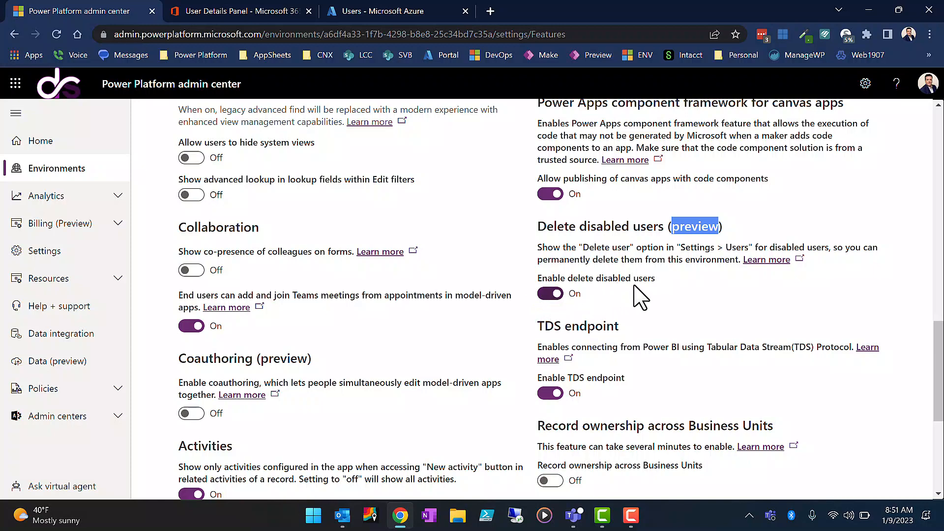
click(706, 294)
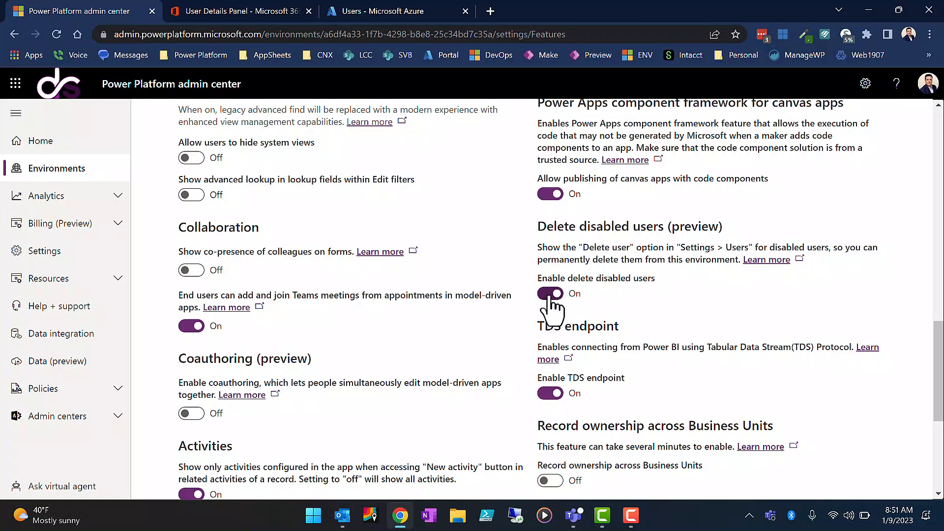
scroll(552, 305, up, 15)
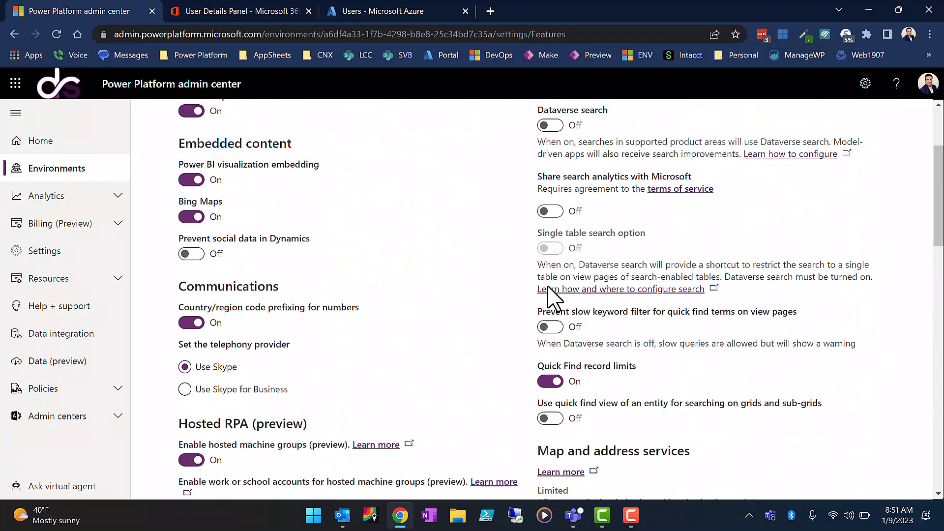
scroll(548, 290, up, 3)
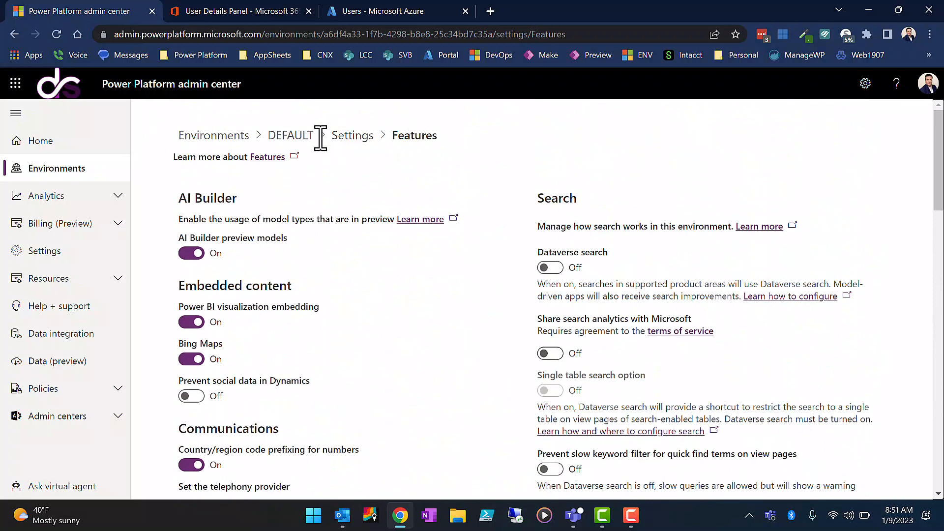
Step: Return to the DEFAULT environment's overview and examine its Access section, particularly the Users and S2S apps entries
click(275, 139)
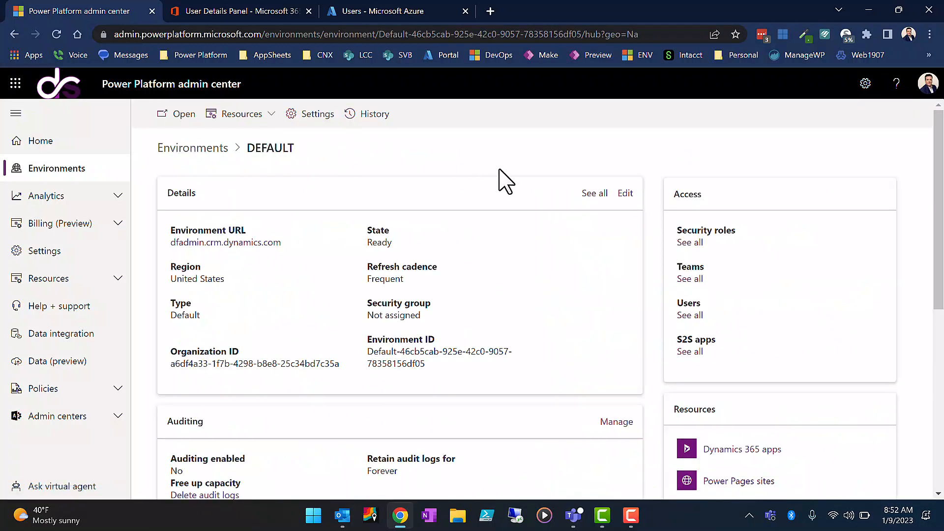
double_click(673, 195)
click(742, 363)
drag(720, 306, 675, 303)
drag(721, 345, 674, 344)
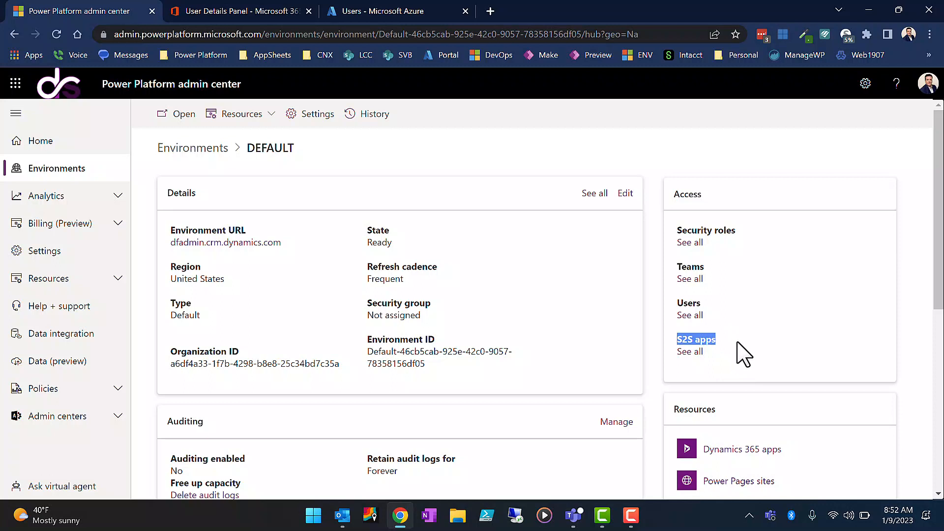
drag(744, 321, 675, 309)
click(738, 319)
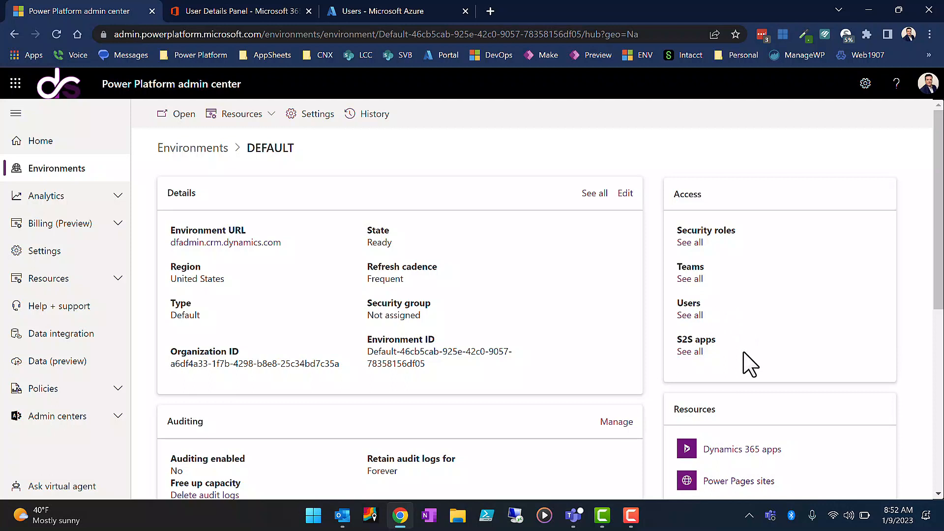
drag(732, 355, 669, 345)
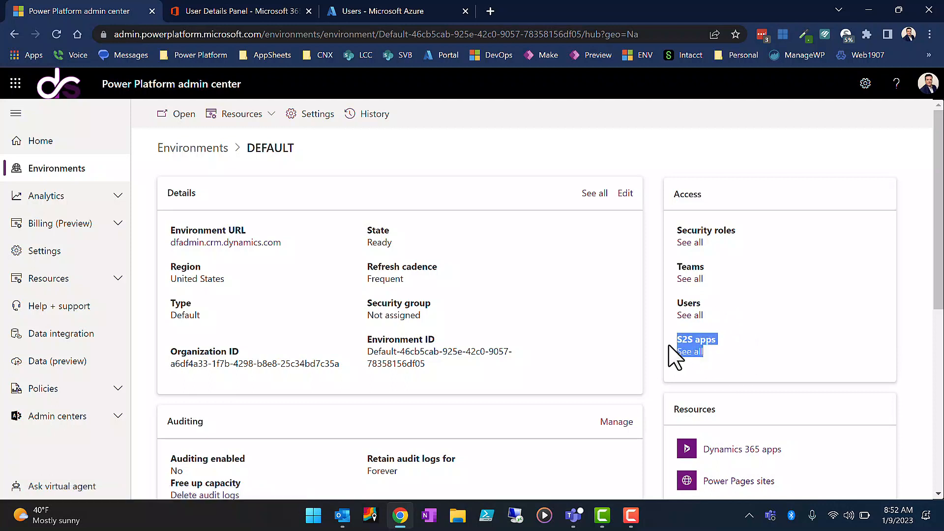
click(787, 302)
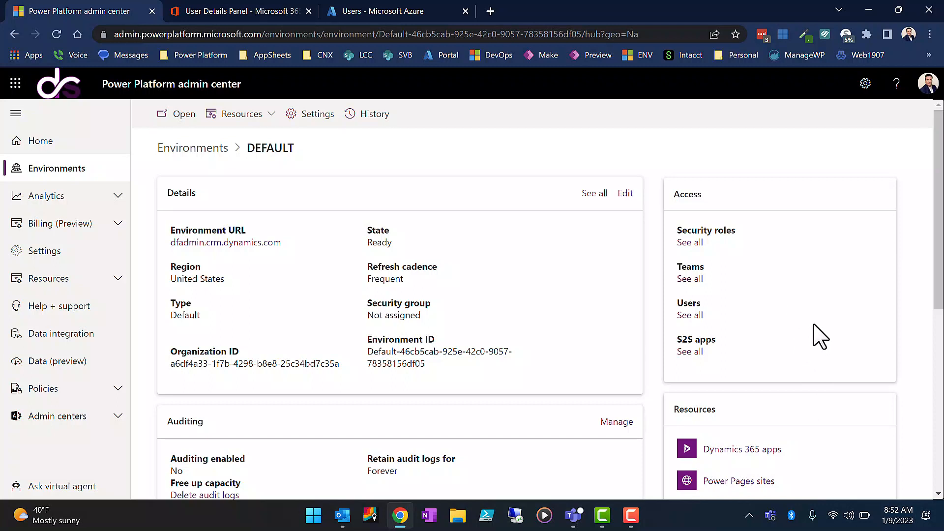
Step: Open the DEFAULT environment's full users list and inspect the second user's status and additional commands in the details
click(693, 316)
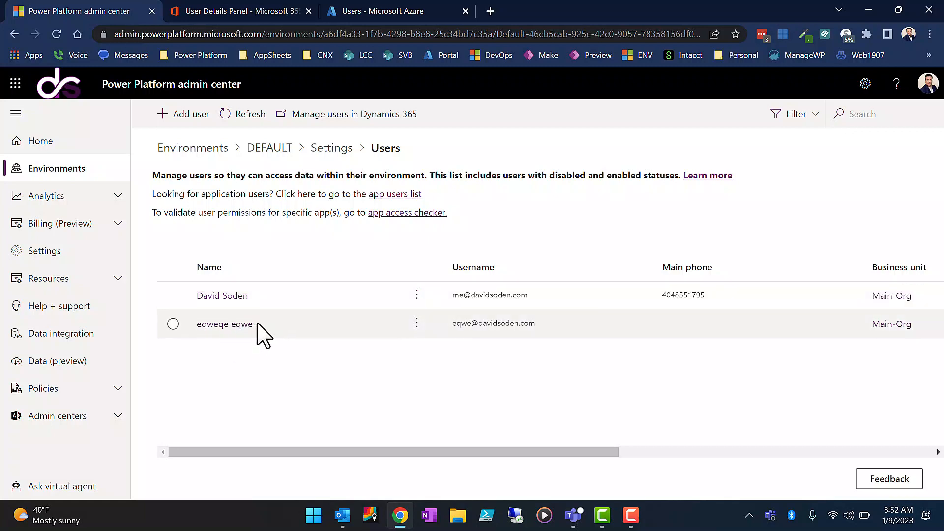
click(215, 325)
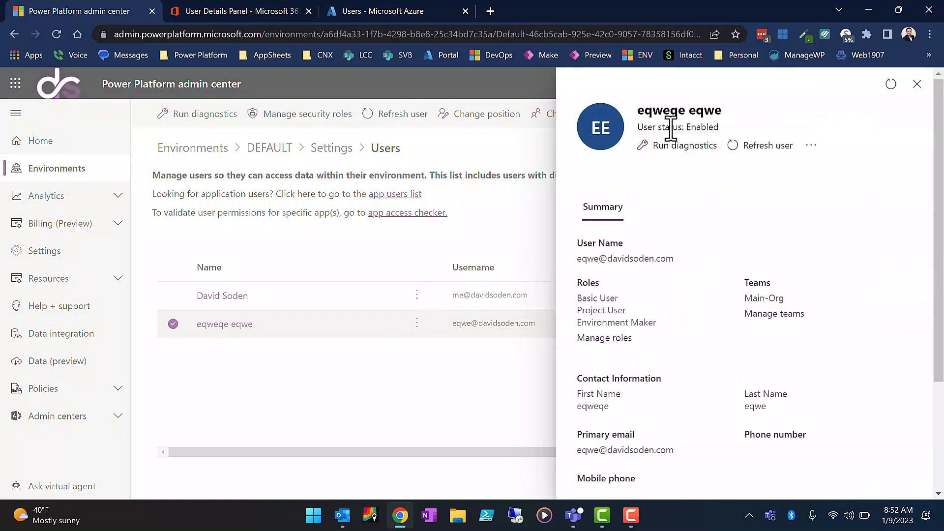
click(812, 148)
click(756, 199)
click(918, 84)
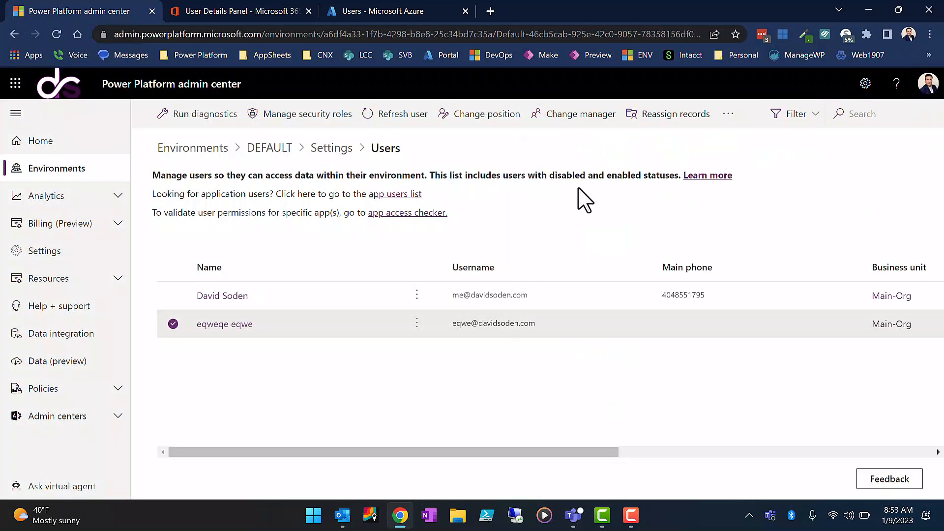
Step: Switch to the Microsoft 365 admin center and view the deletion options for the selected active user, leaving without deleting
click(265, 9)
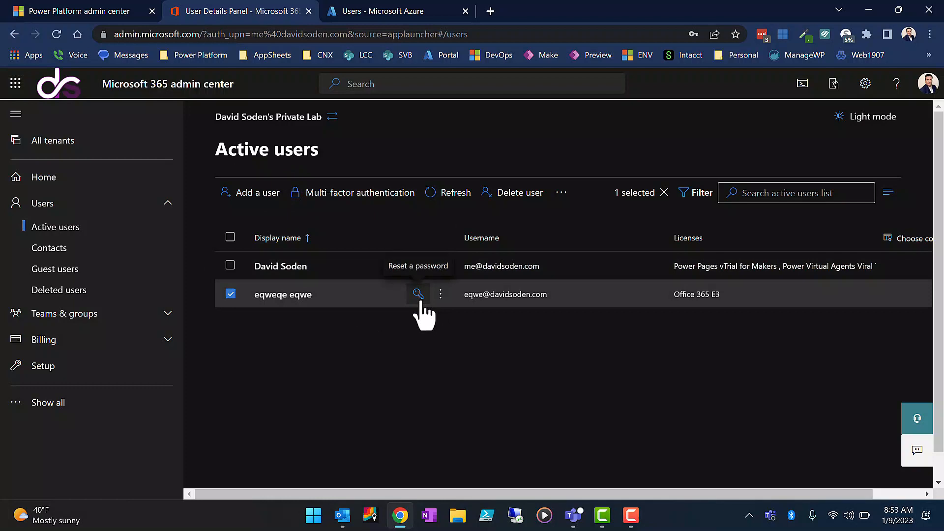
click(519, 199)
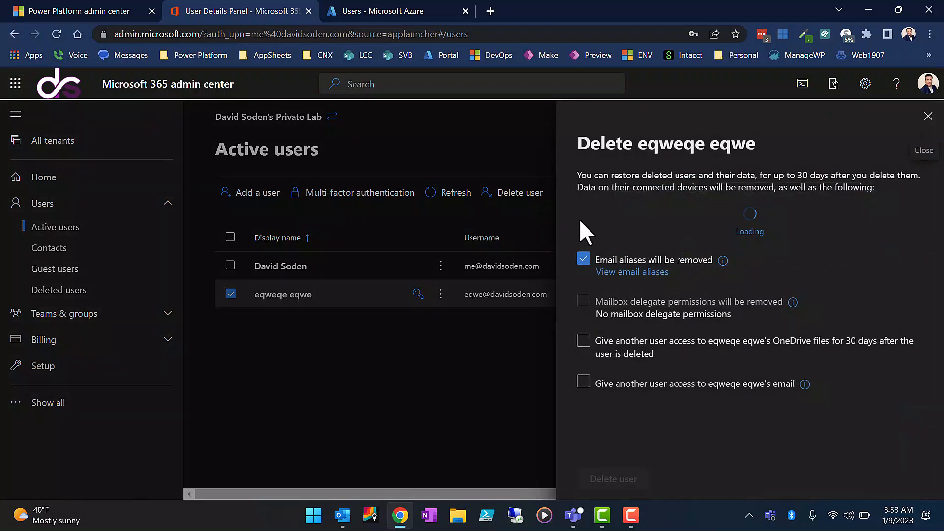
click(927, 118)
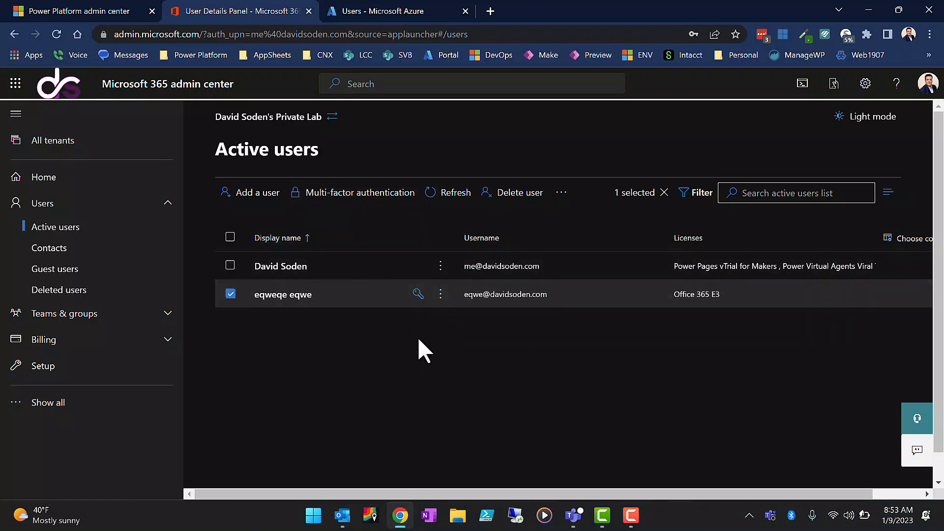
Step: Switch to the Microsoft Azure Users page and delete the second user in the list
click(386, 12)
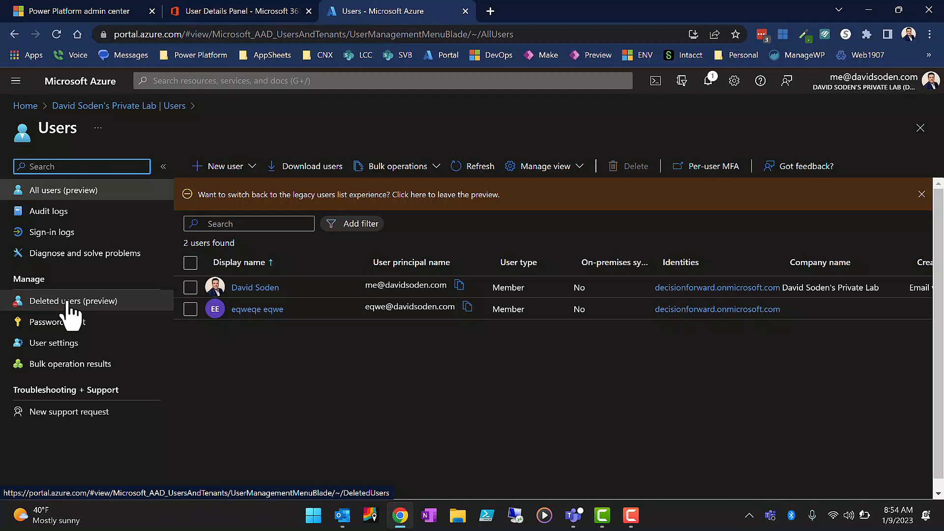
click(191, 308)
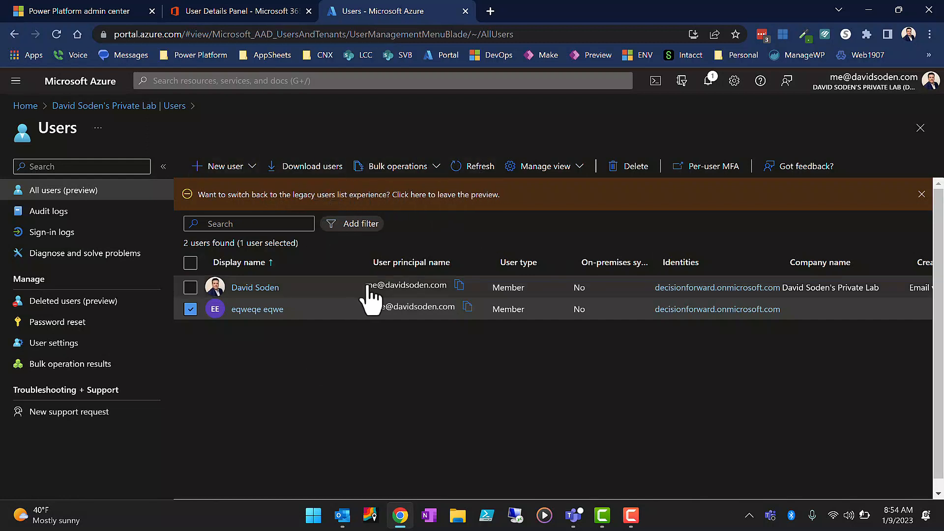
click(624, 170)
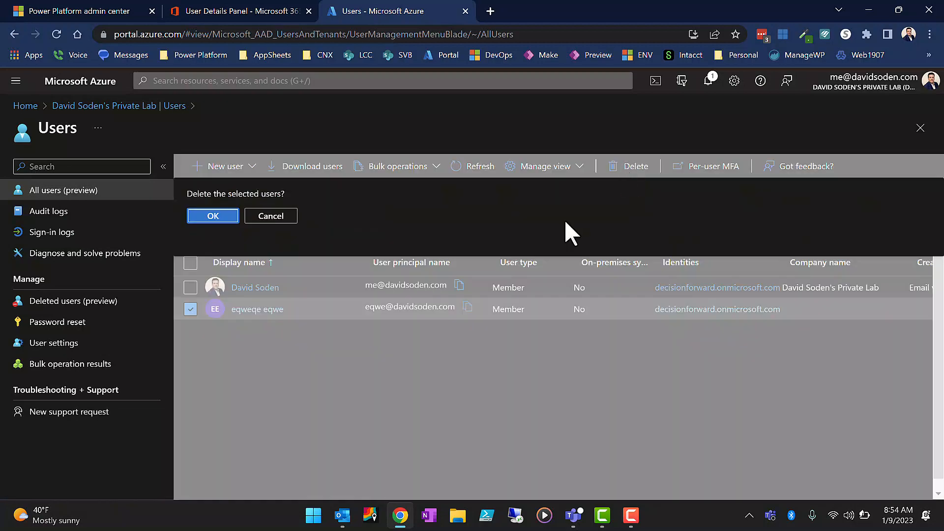
click(215, 218)
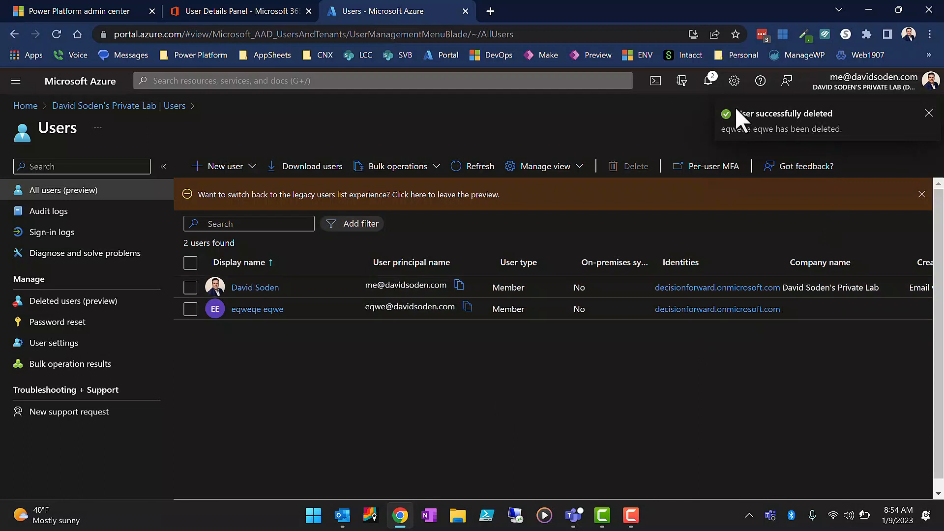
Step: Dismiss the deletion notification and the legacy-experience banner, and refresh the Azure list of all users
click(929, 114)
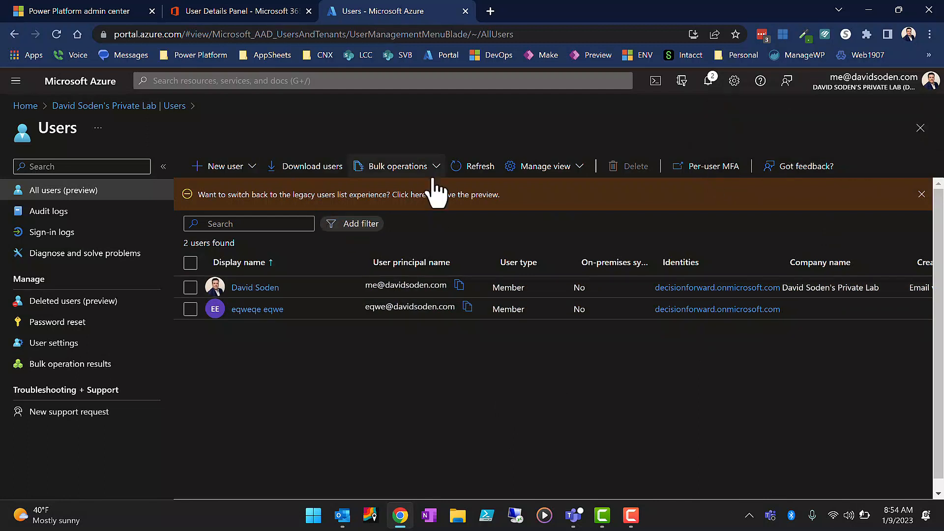
click(483, 181)
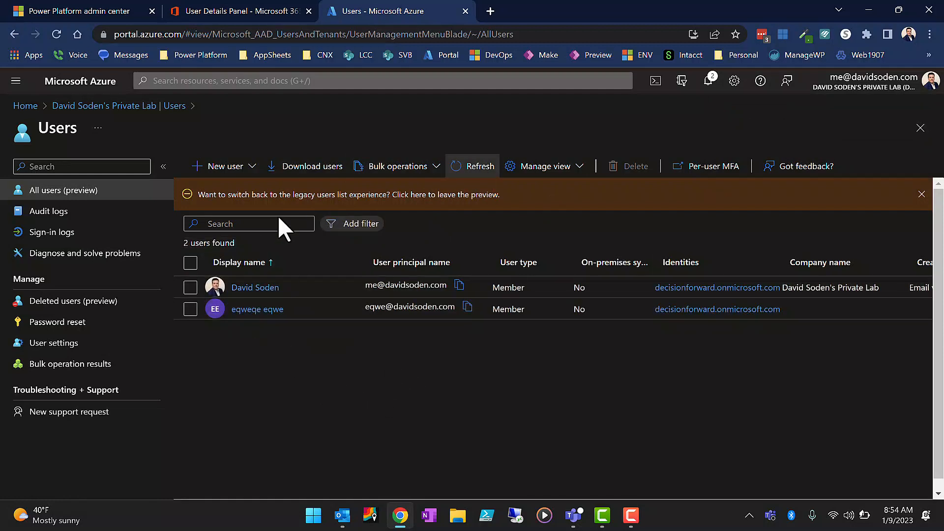
click(922, 195)
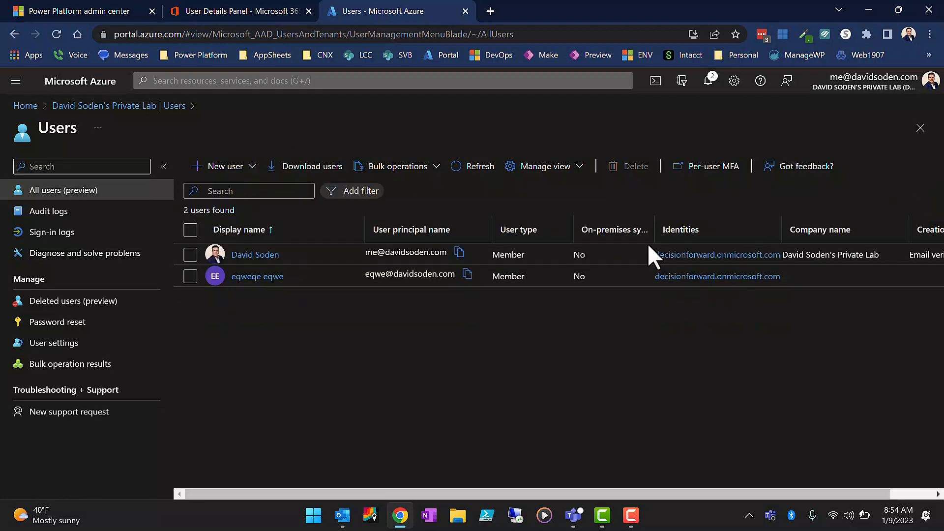
click(475, 170)
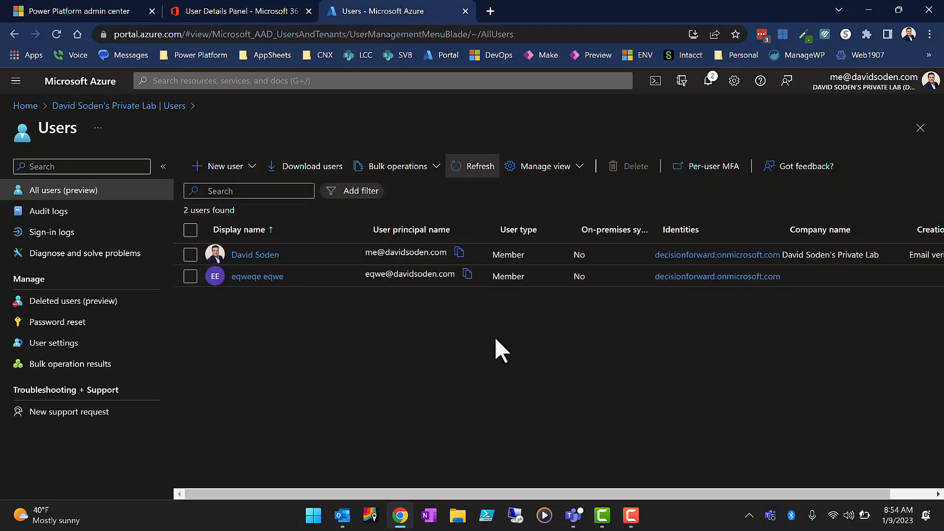
Step: Refresh Azure's deleted users list and compare it with the list of all users to check the removed account
click(88, 304)
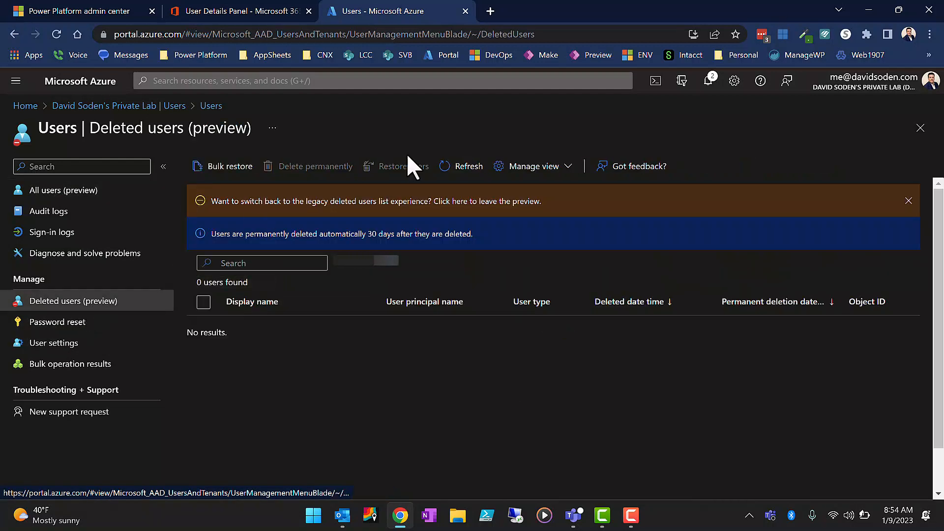
click(464, 169)
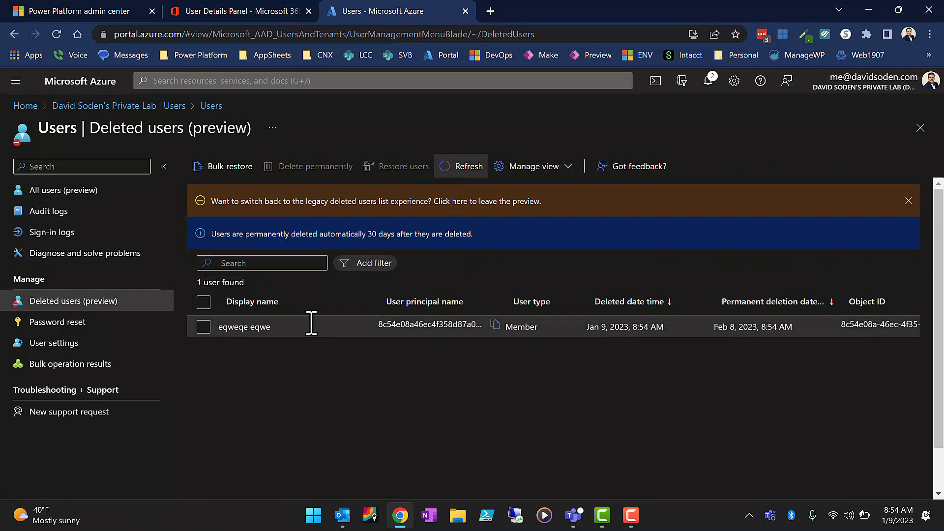
click(51, 193)
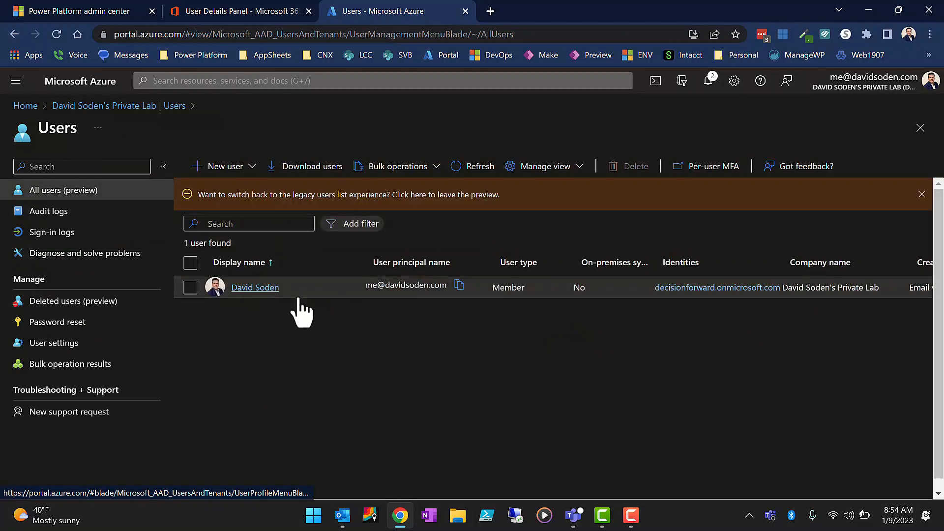
click(69, 301)
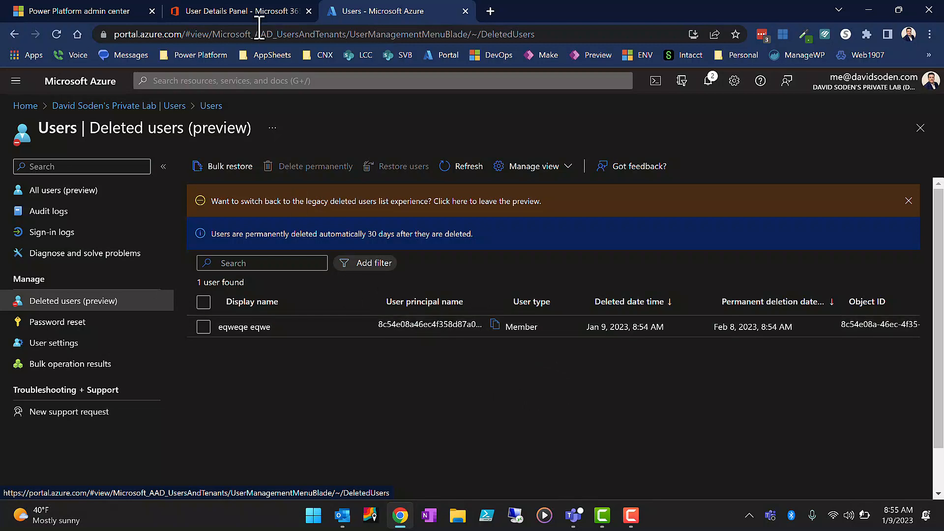
Step: Switch to the Microsoft 365 admin center, refresh the active users, and select the removed account among the deleted users to view its commands
click(246, 6)
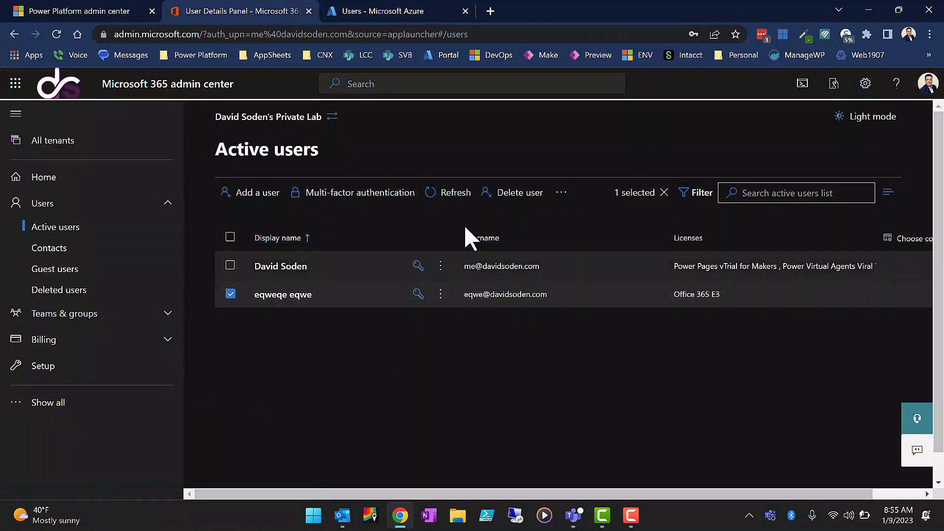
click(451, 196)
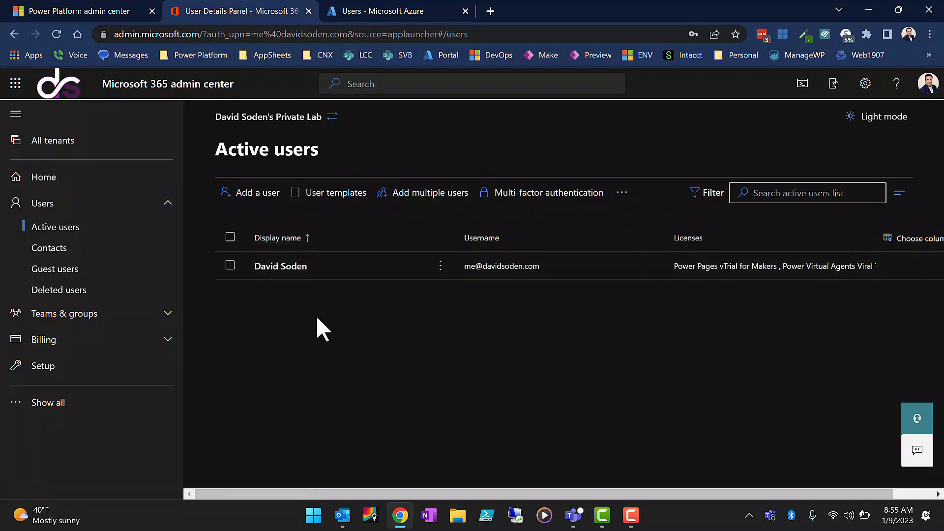
click(74, 291)
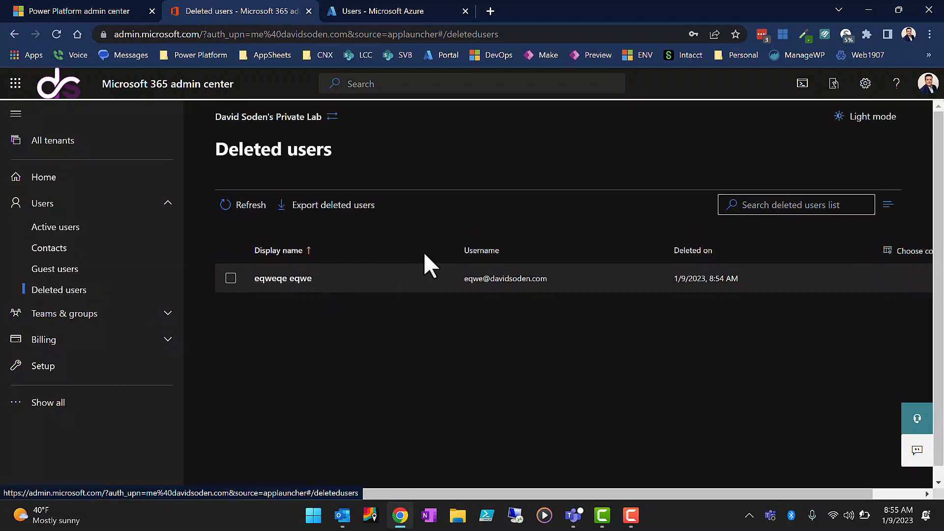
click(230, 278)
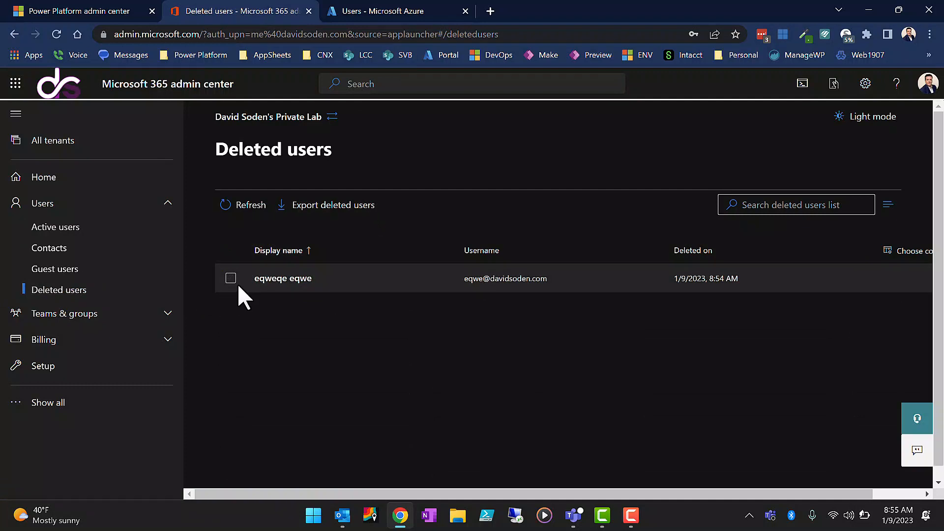
click(231, 279)
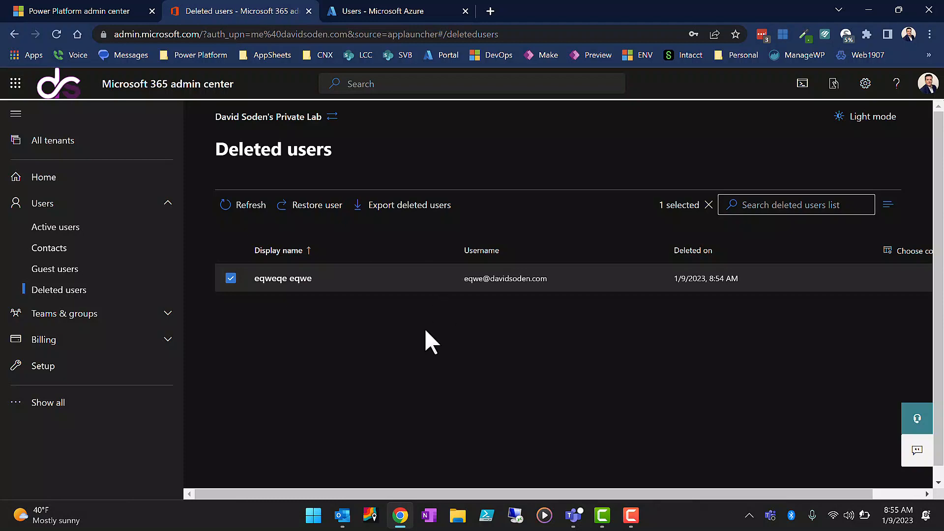
Step: Switch to Azure's deleted users page, permanently delete the listed user, and refresh the list
click(378, 13)
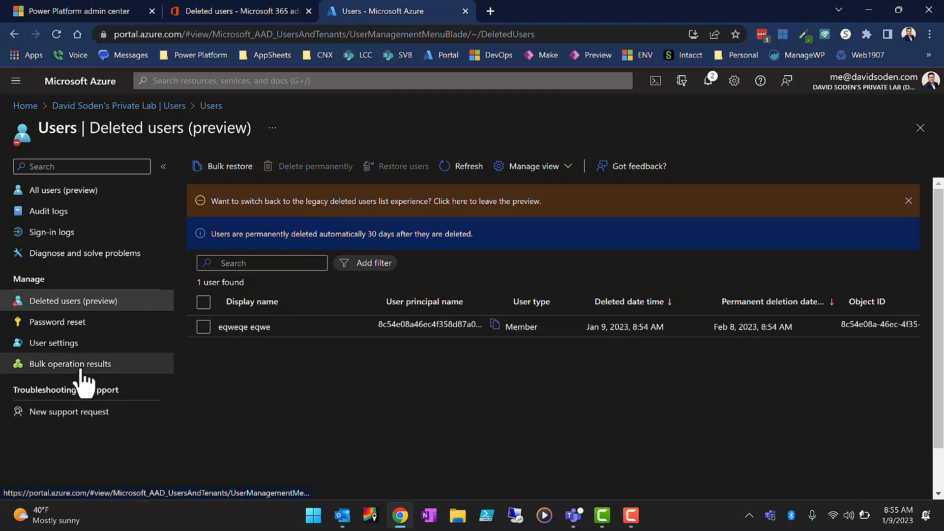
click(203, 327)
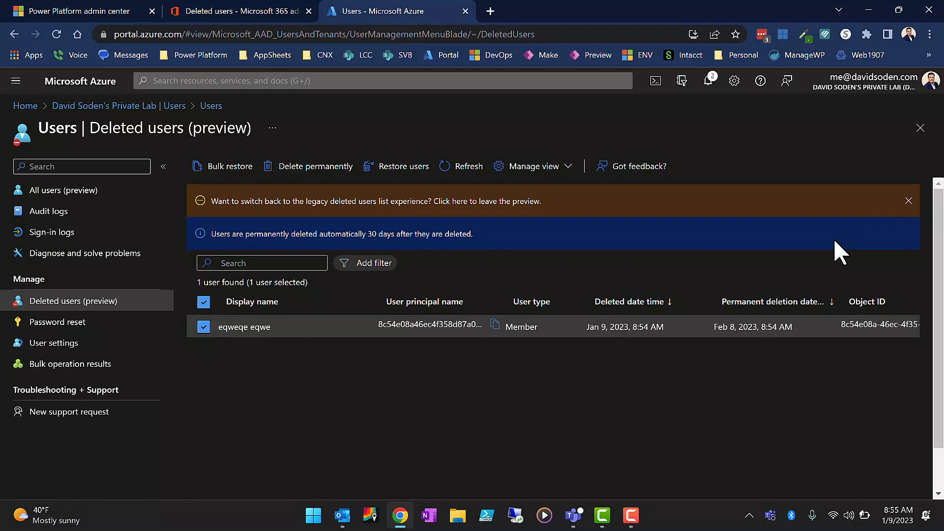
click(908, 201)
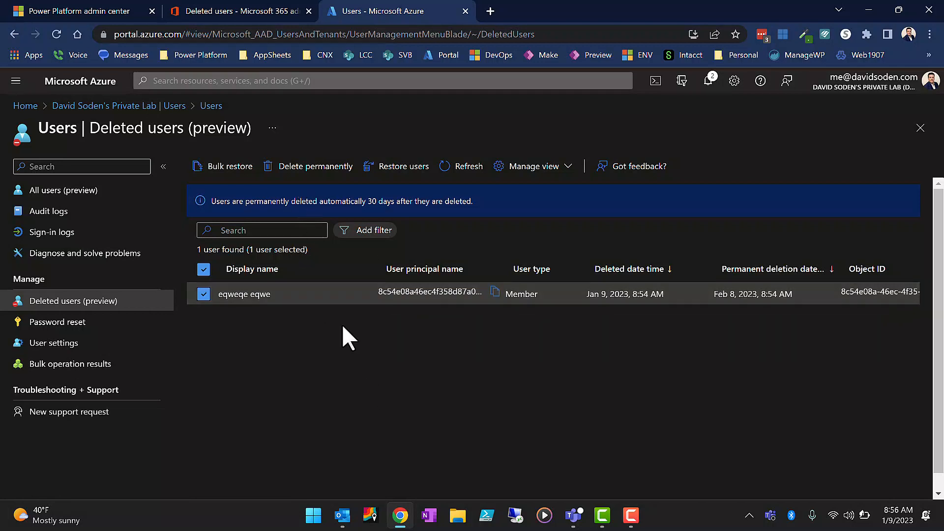
click(311, 168)
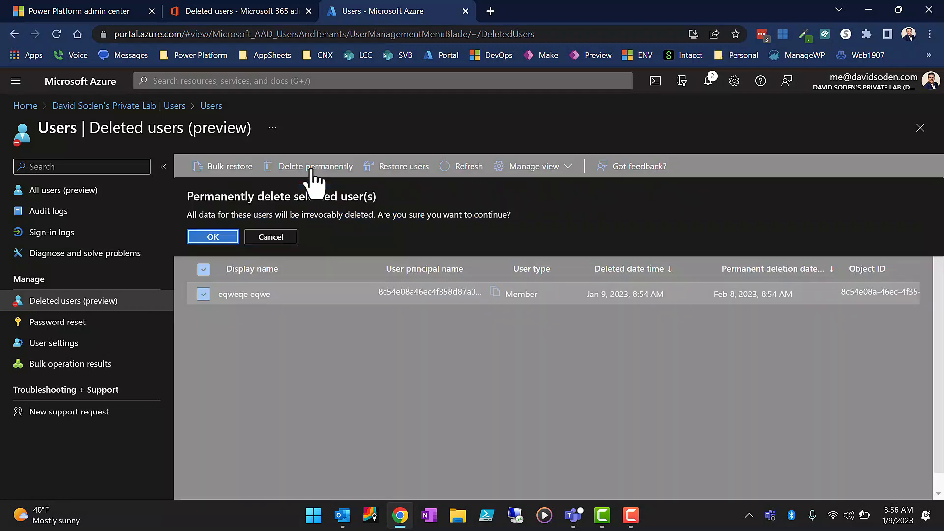
click(213, 237)
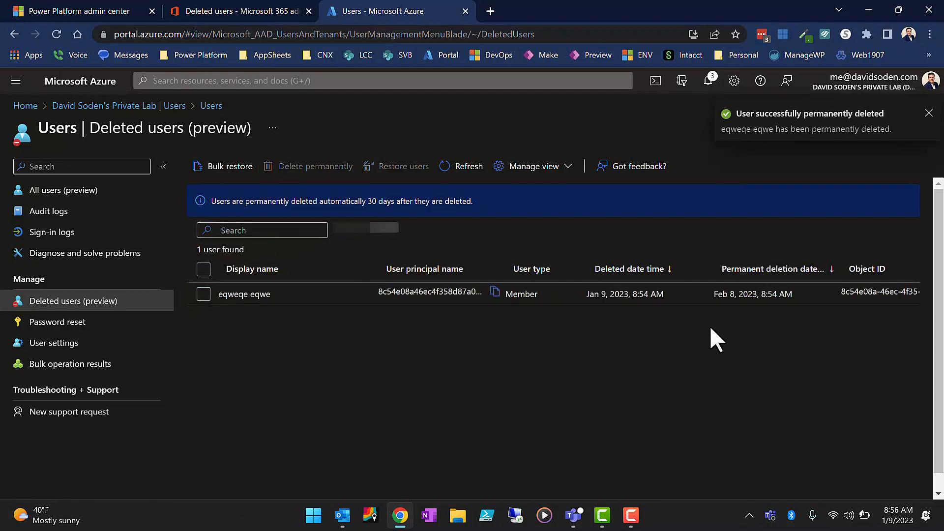
click(928, 114)
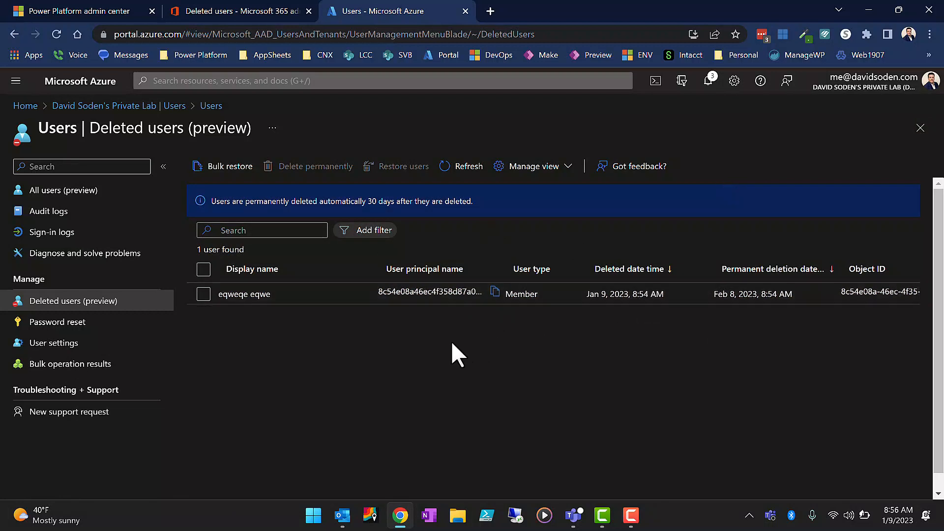
click(467, 168)
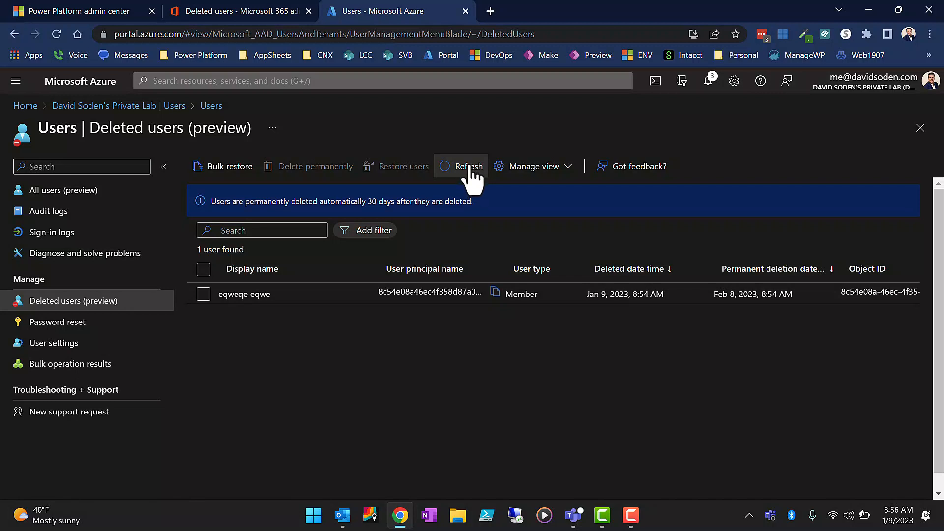
click(468, 168)
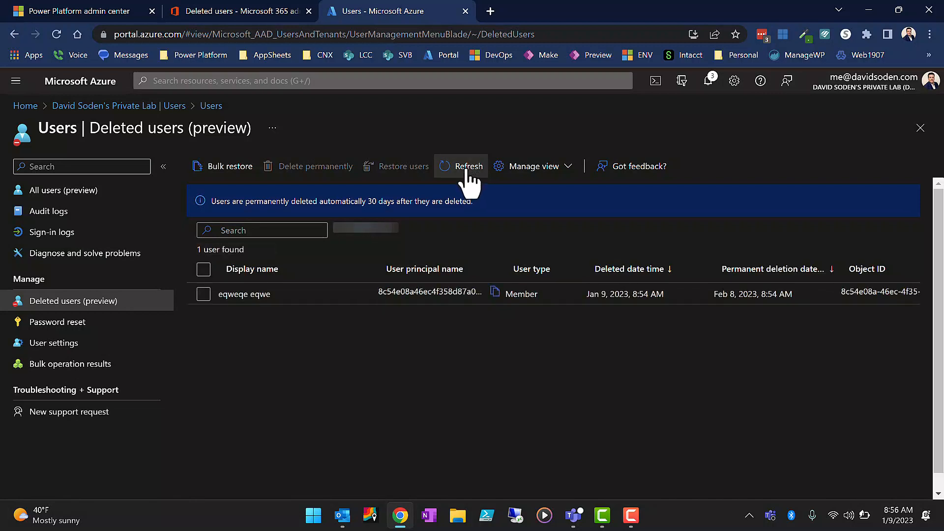
Step: Leave the Azure Users page for the tenant overview, look through it, and reopen the deleted users list to recheck it
click(921, 128)
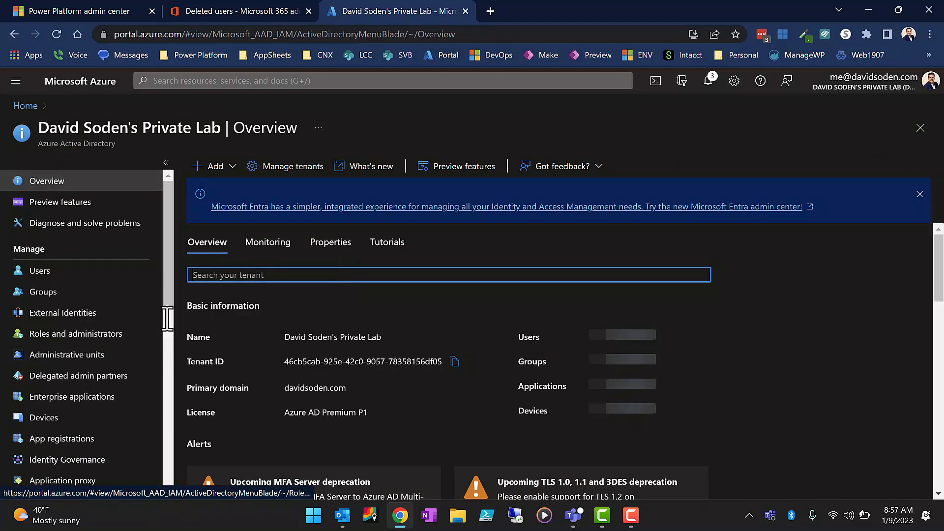
scroll(36, 354, down, 2)
scroll(74, 354, up, 2)
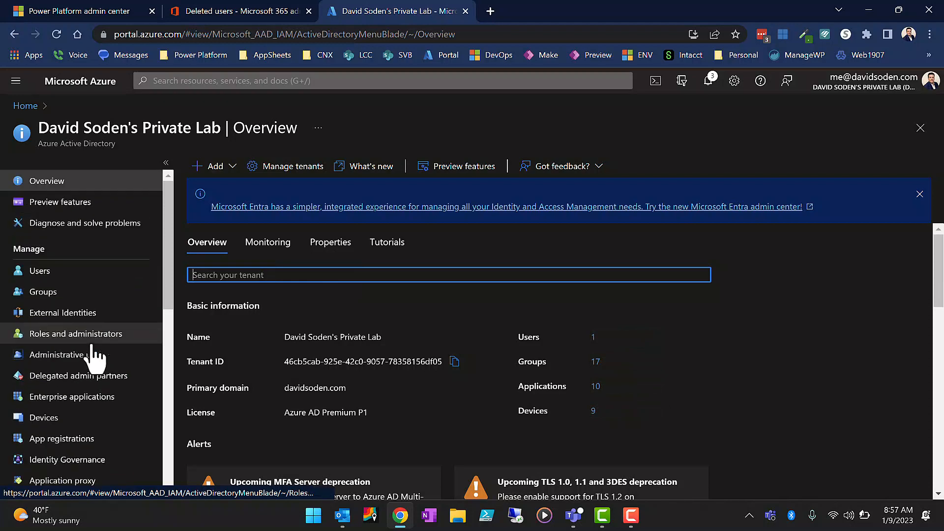
scroll(101, 406, down, 3)
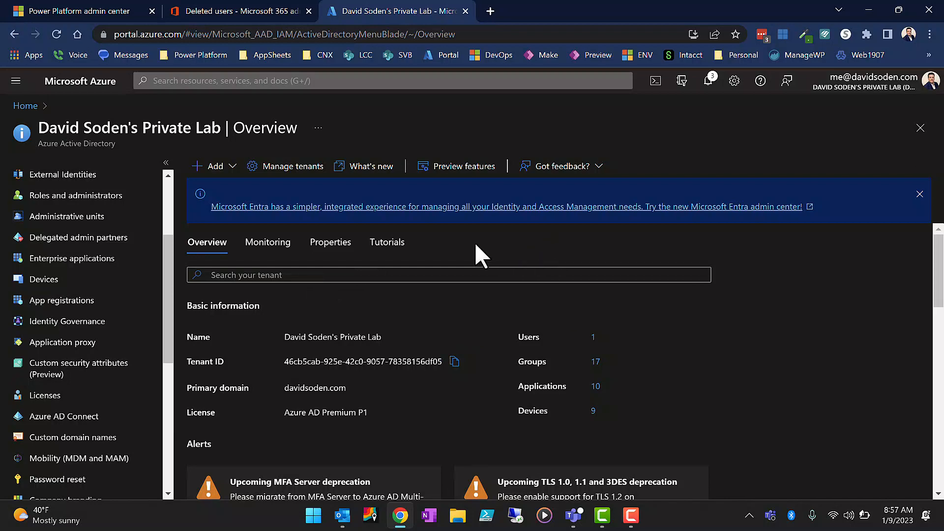
scroll(453, 238, down, 2)
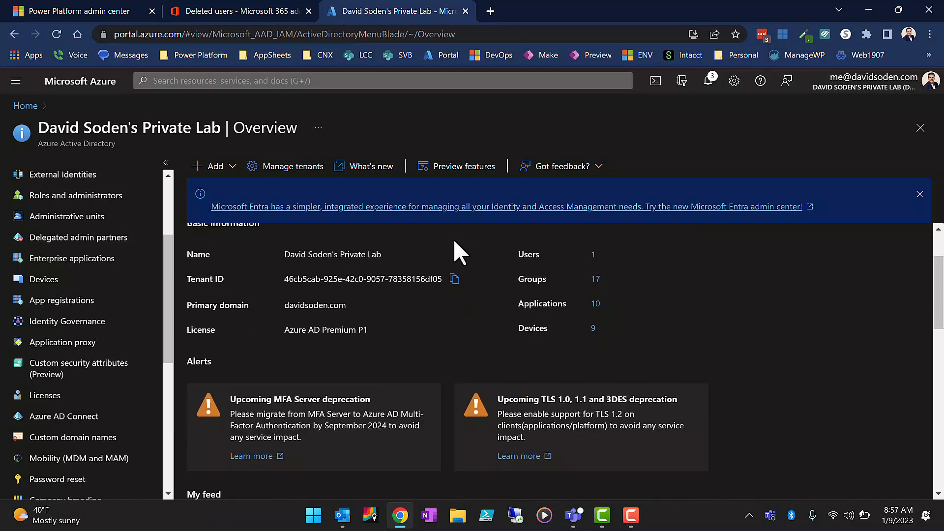
scroll(453, 238, up, 2)
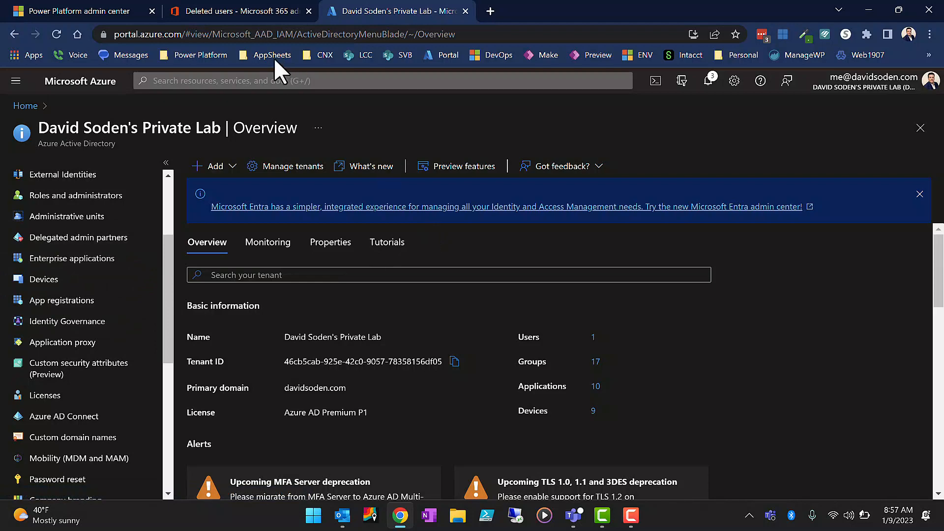
scroll(30, 276, up, 3)
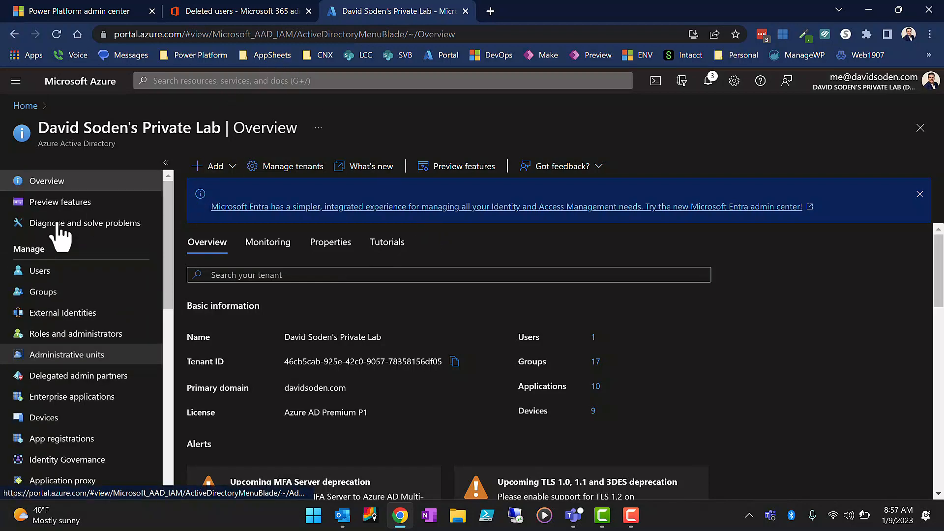
click(49, 271)
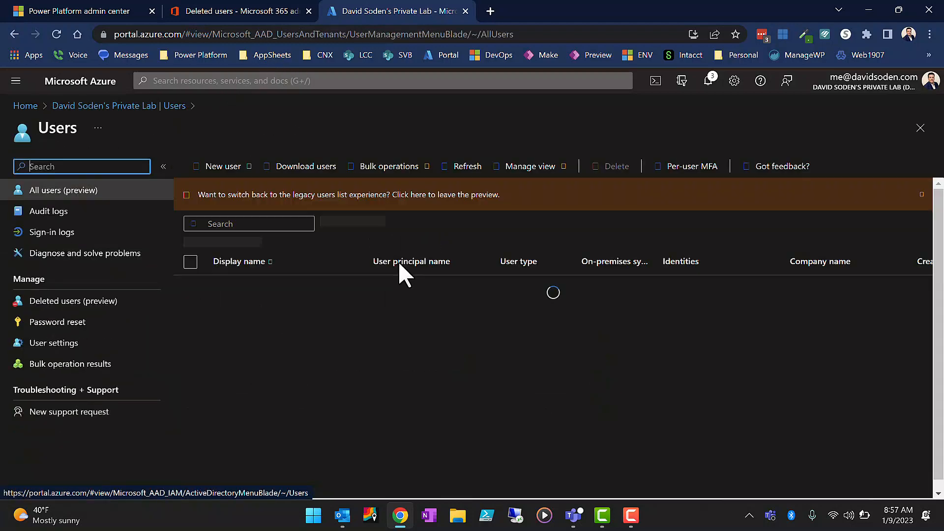
click(56, 302)
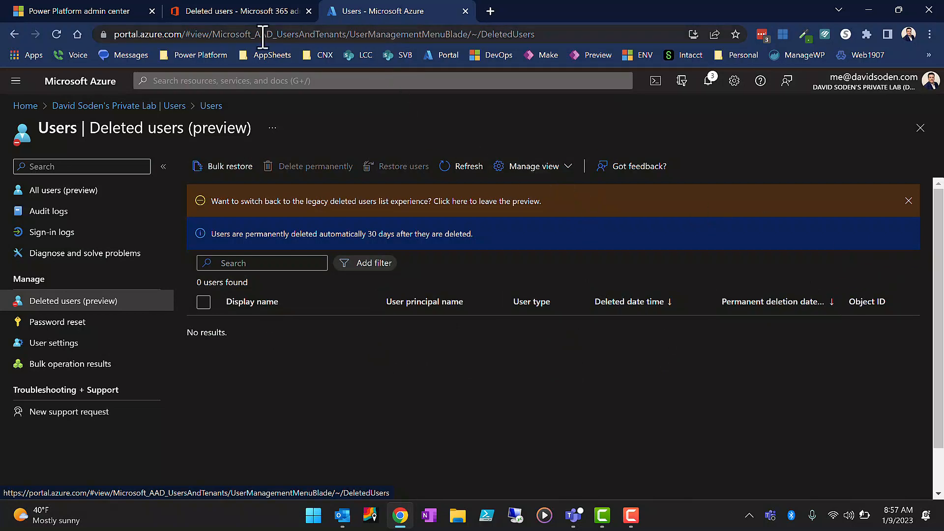
Step: Switch to the Power Platform admin center, try to refresh the second user in the DEFAULT environment, and inspect that user's status and deletion option
click(112, 10)
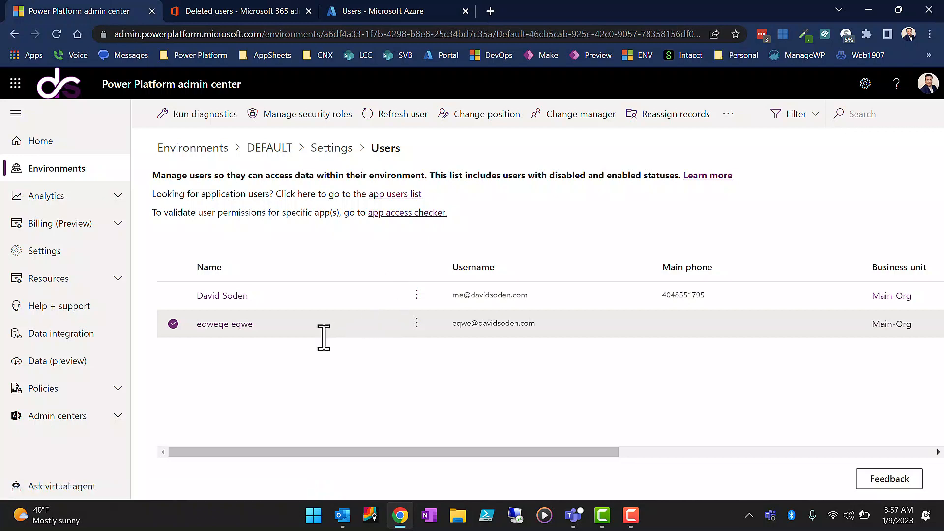
click(396, 114)
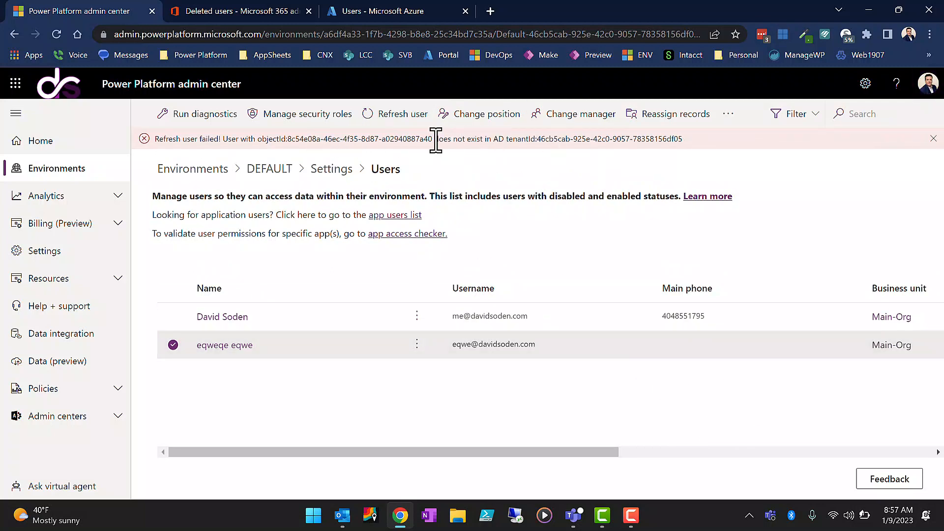
drag(434, 139, 511, 139)
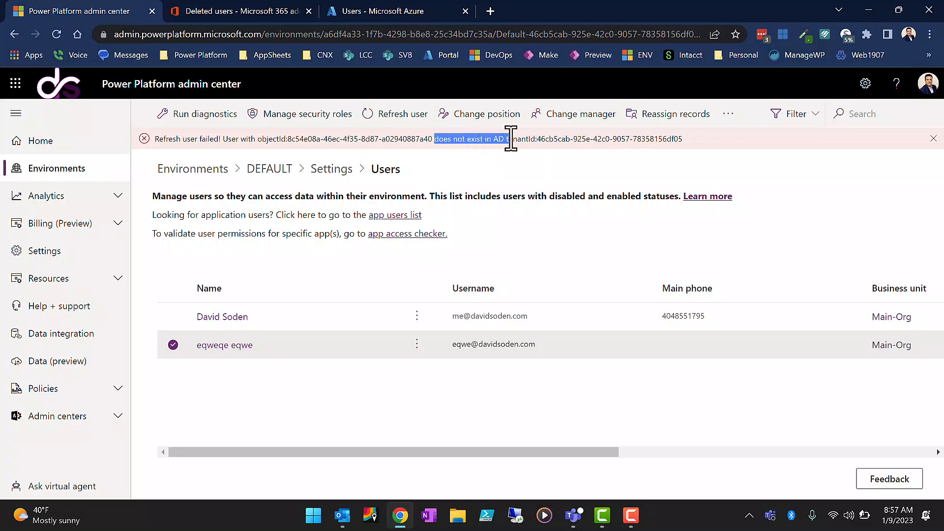
click(934, 139)
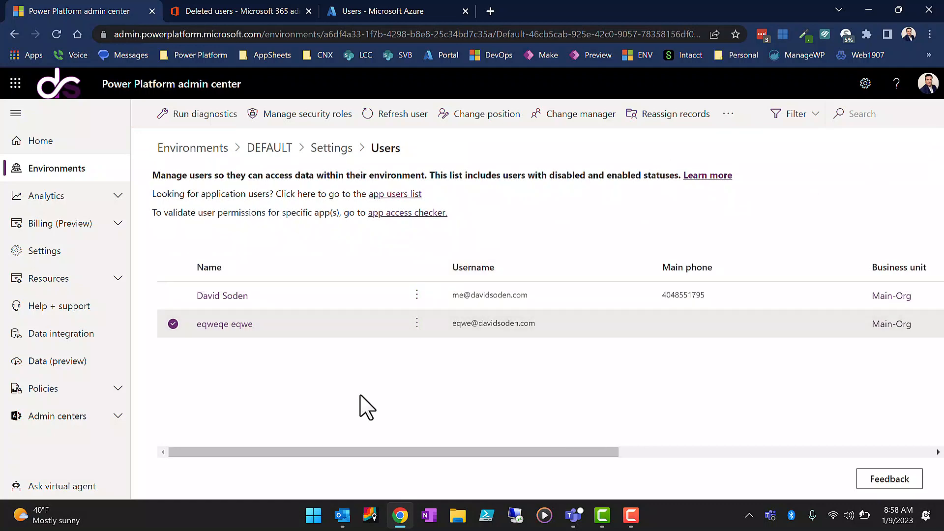
click(221, 325)
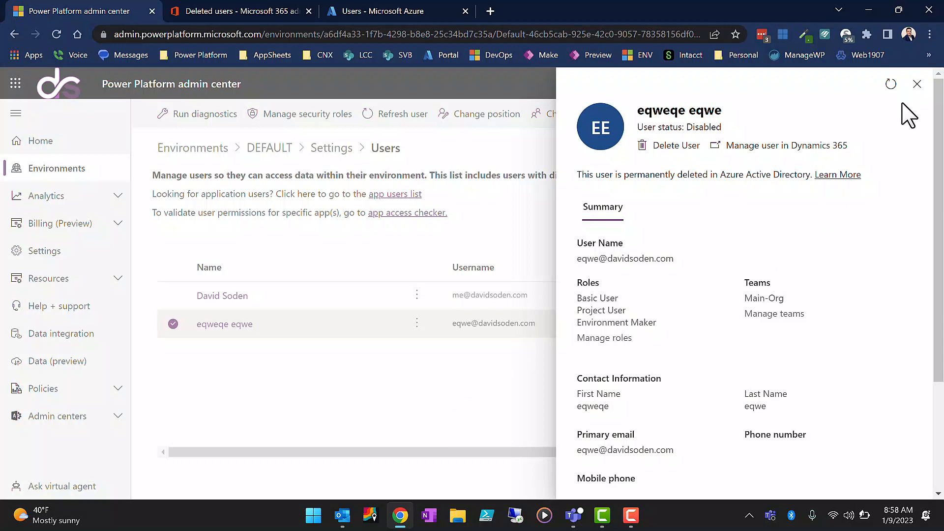
click(916, 84)
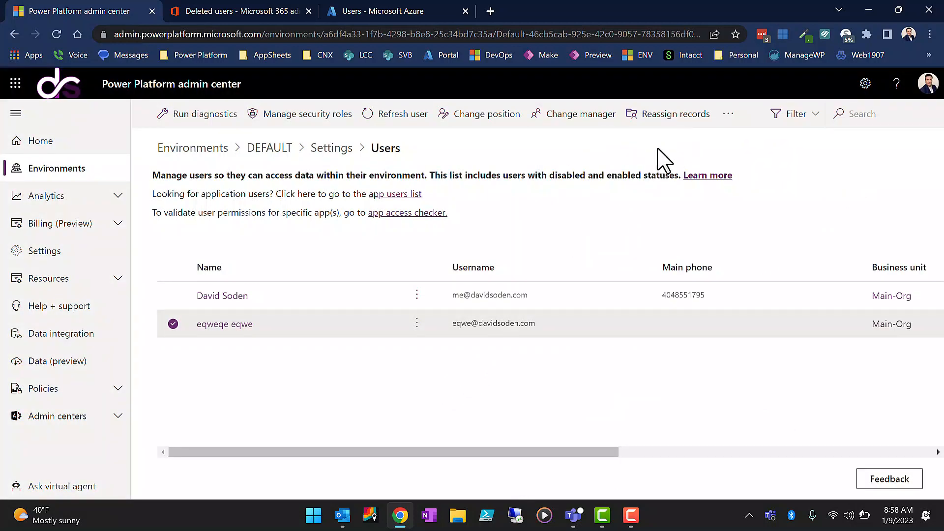
Step: Reassign all records owned by the selected user in the DEFAULT environment to Me, and dismiss the notification
click(674, 115)
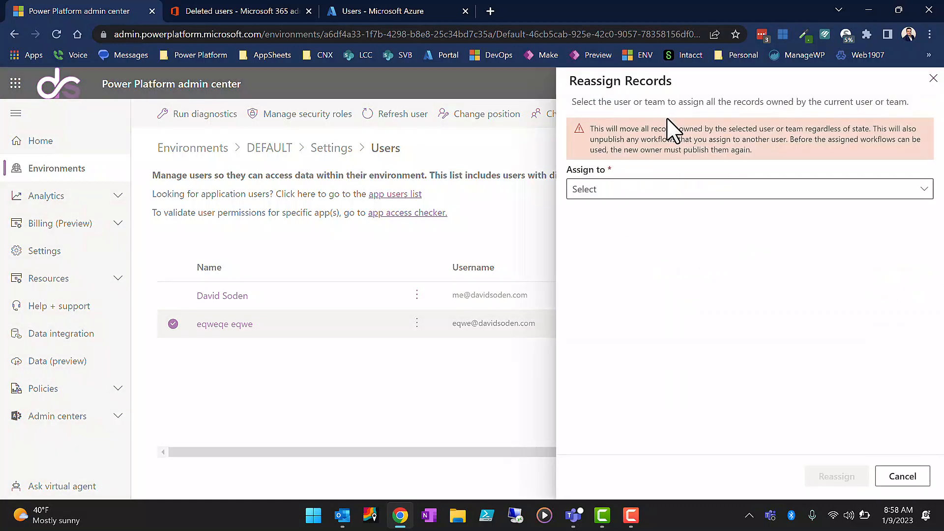
click(632, 190)
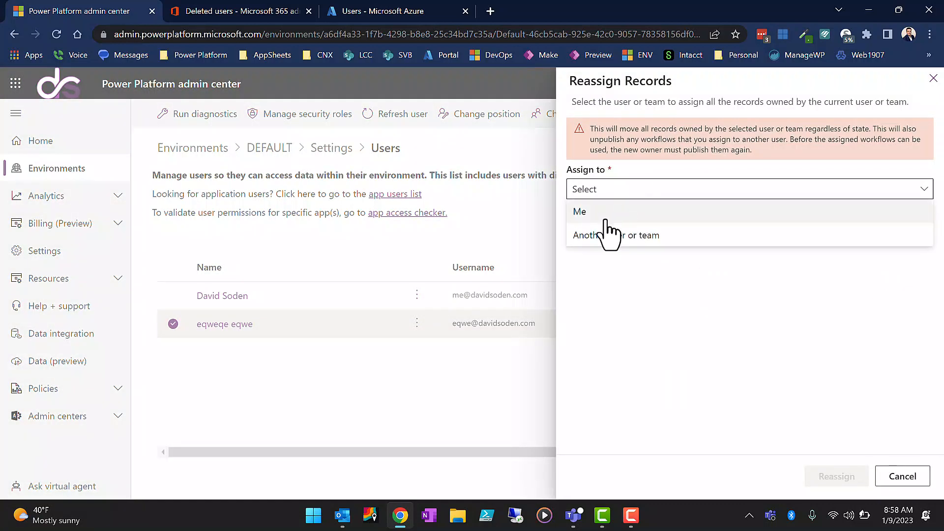
click(593, 216)
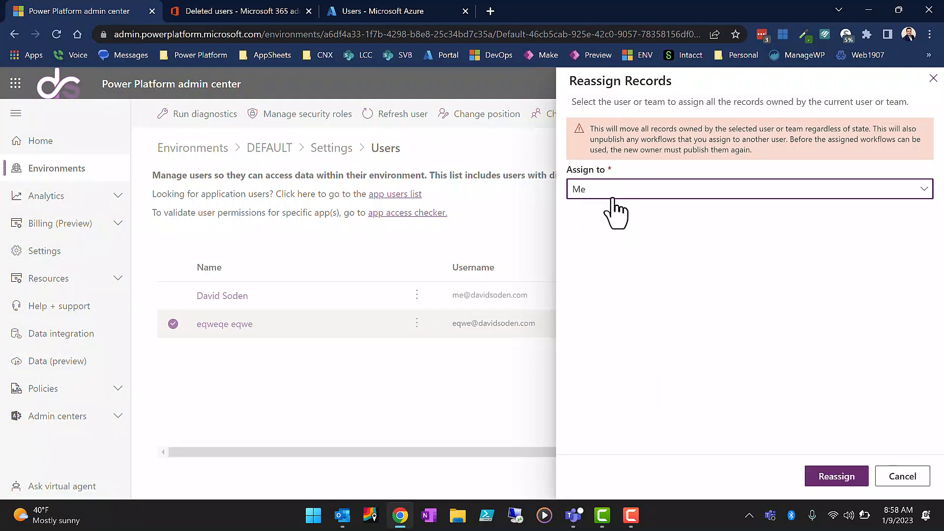
click(623, 194)
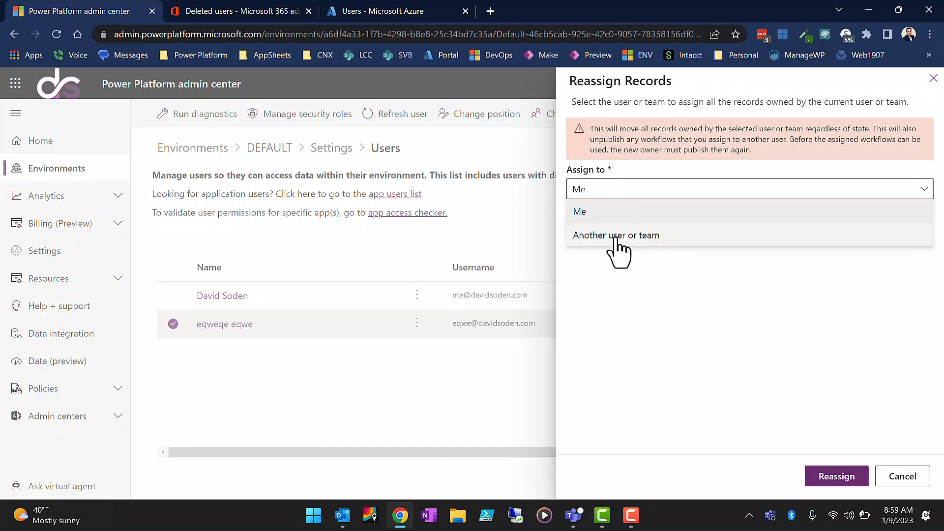
click(697, 289)
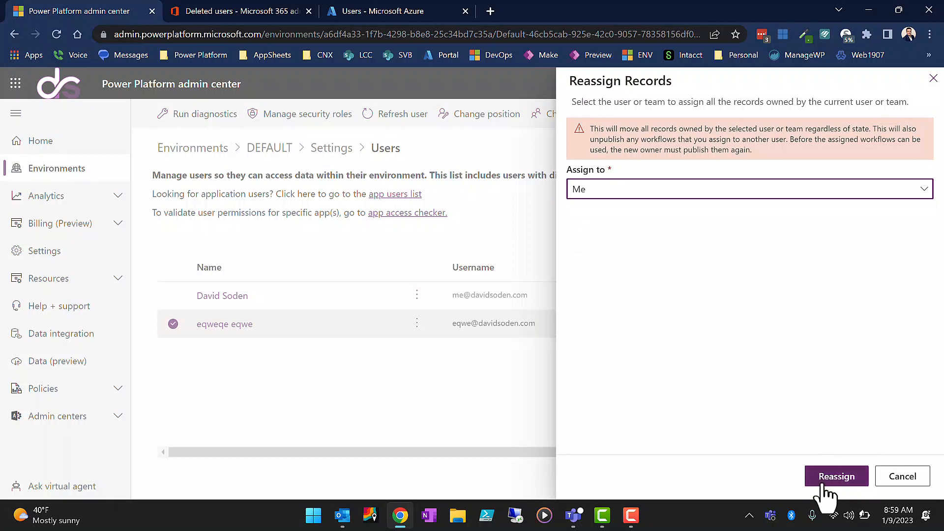
click(837, 476)
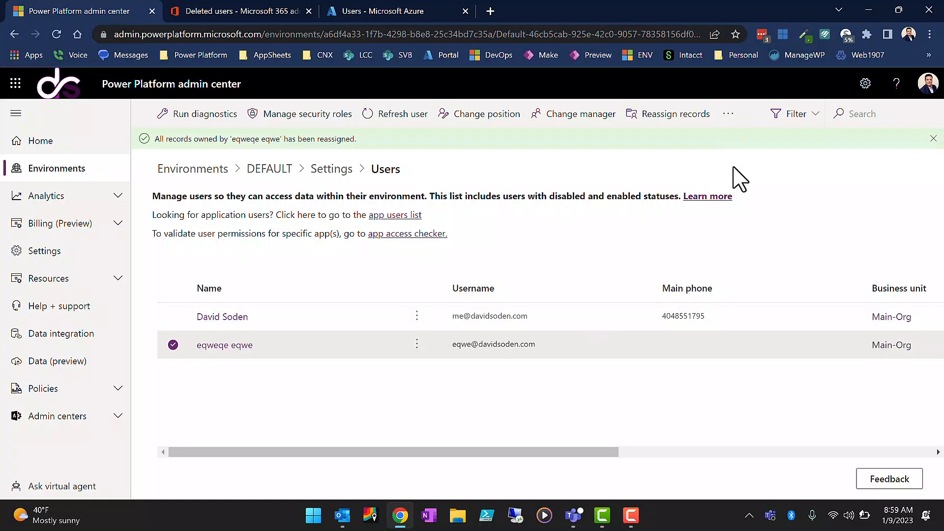
click(934, 139)
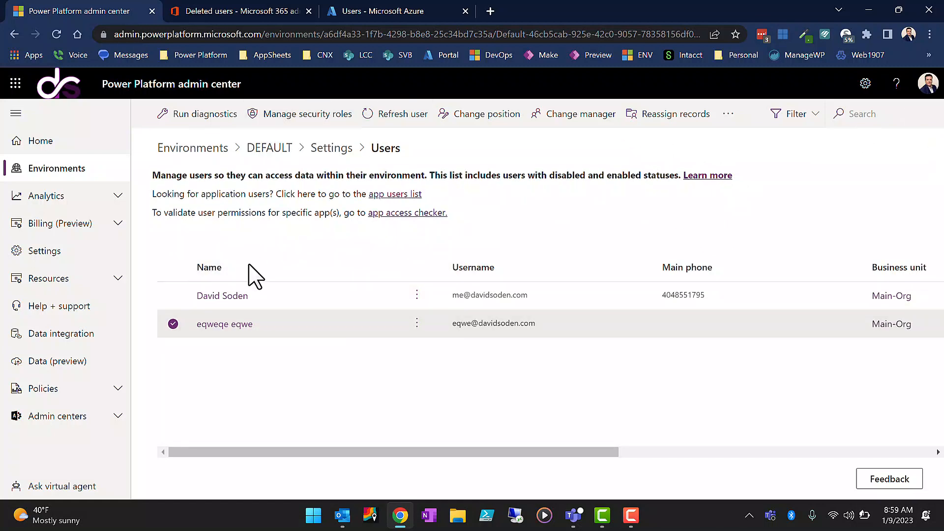
Step: Delete the second user from the DEFAULT environment, permanently delete that user as well, and dismiss the notifications
click(236, 324)
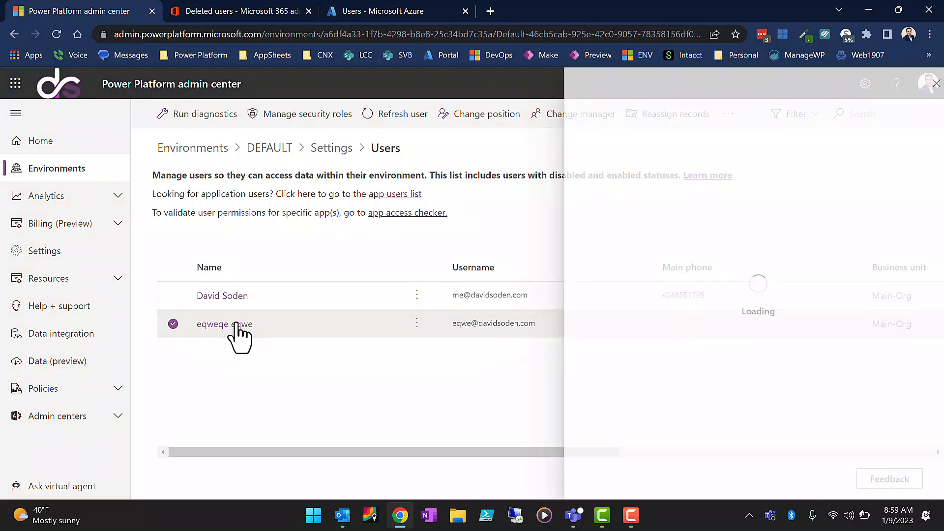
click(675, 146)
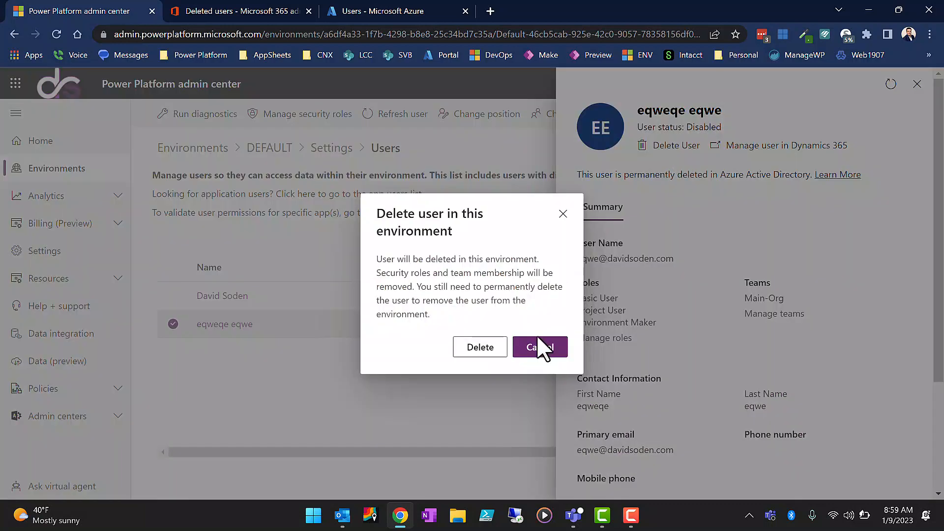
click(487, 348)
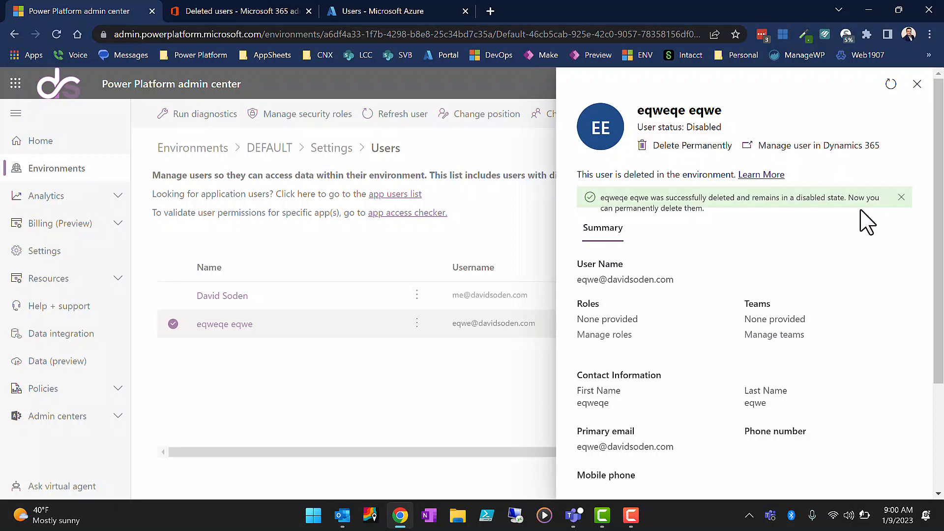
click(677, 148)
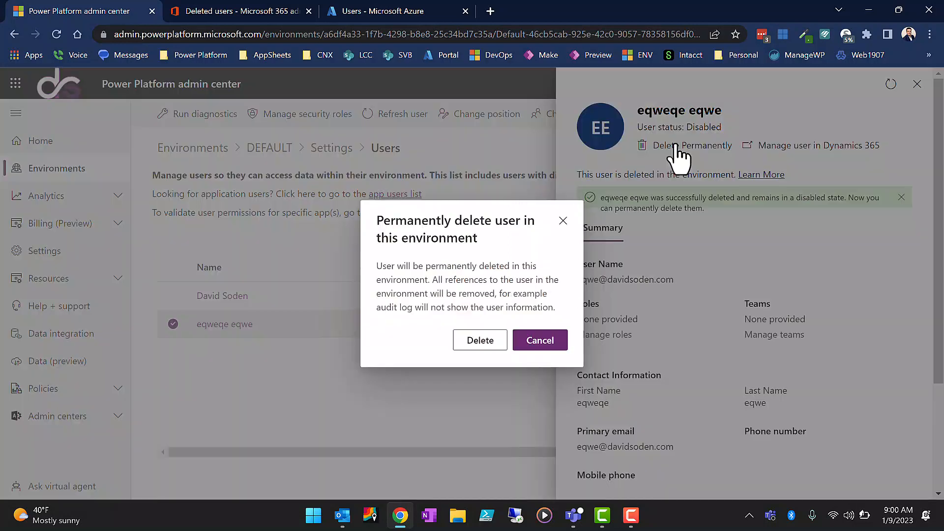
click(473, 345)
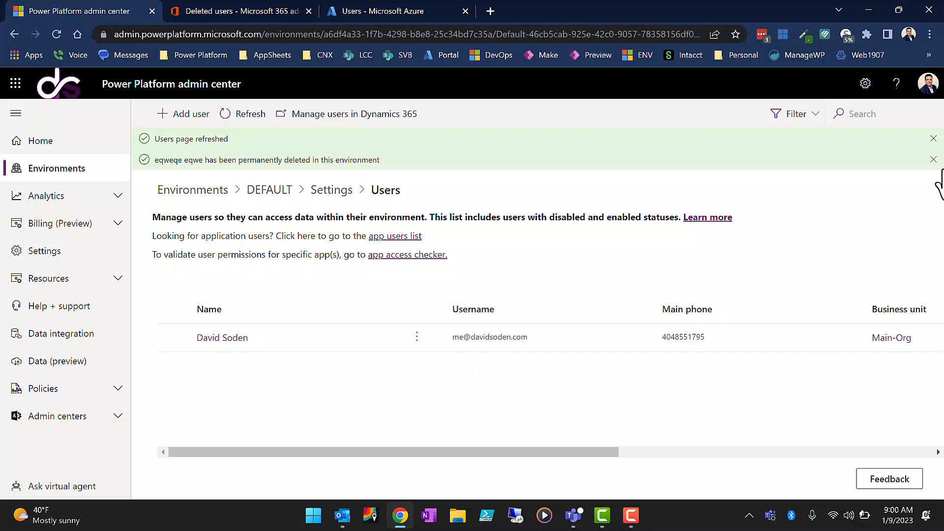
click(934, 138)
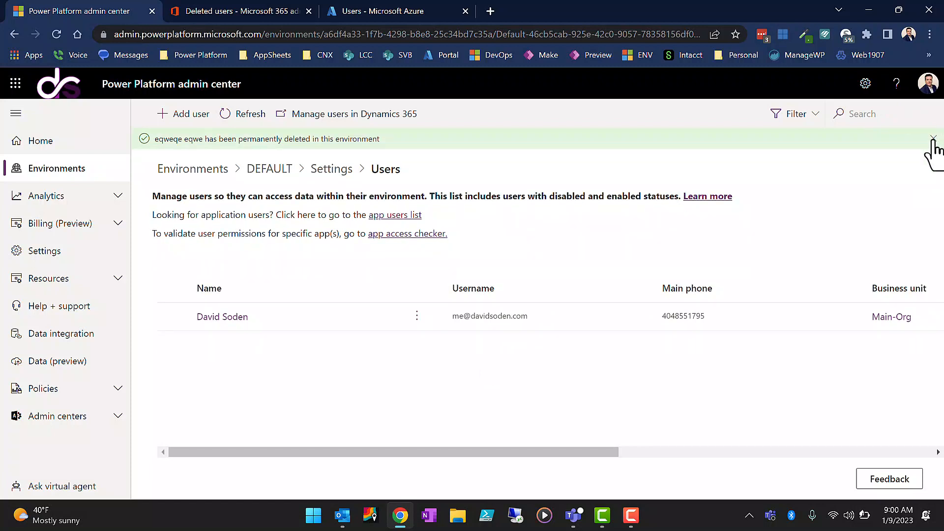
click(933, 139)
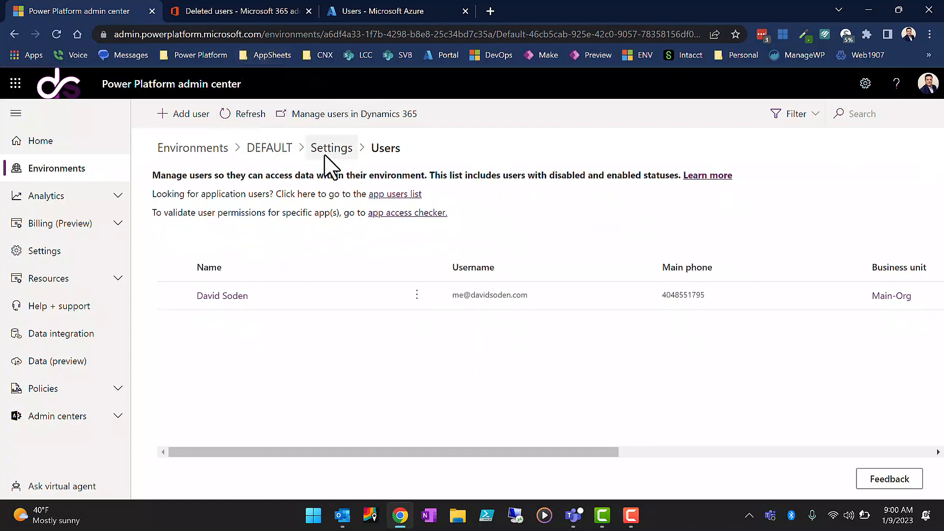
Step: Open the DEFAULT environment's Features settings and examine the Delete disabled users (preview) option
click(176, 151)
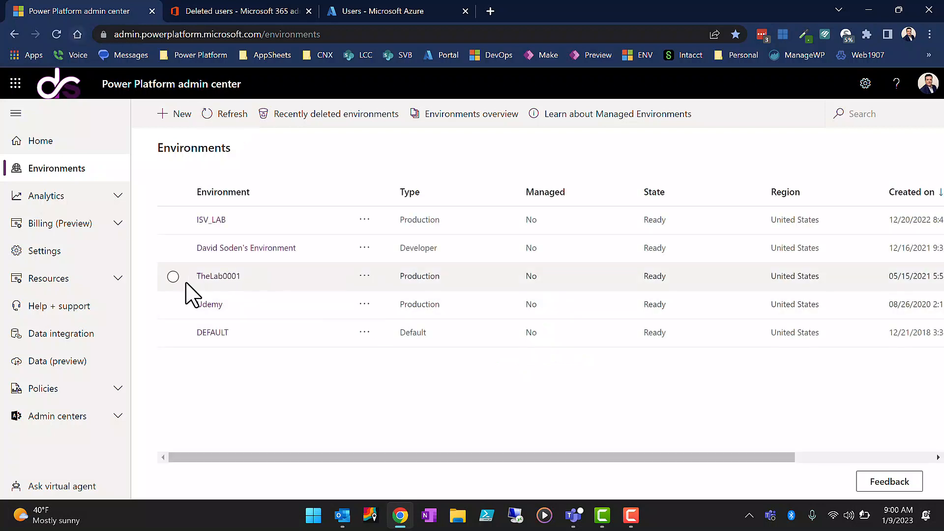
click(212, 333)
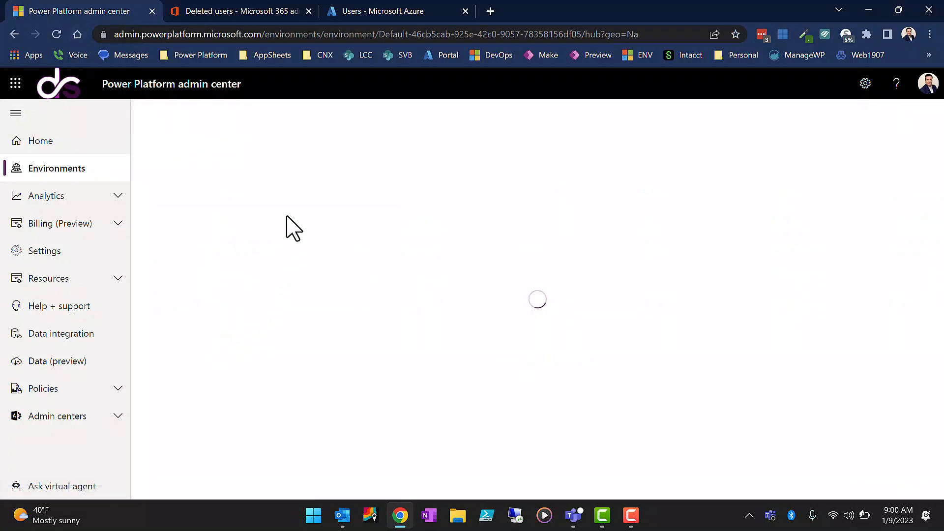
click(318, 115)
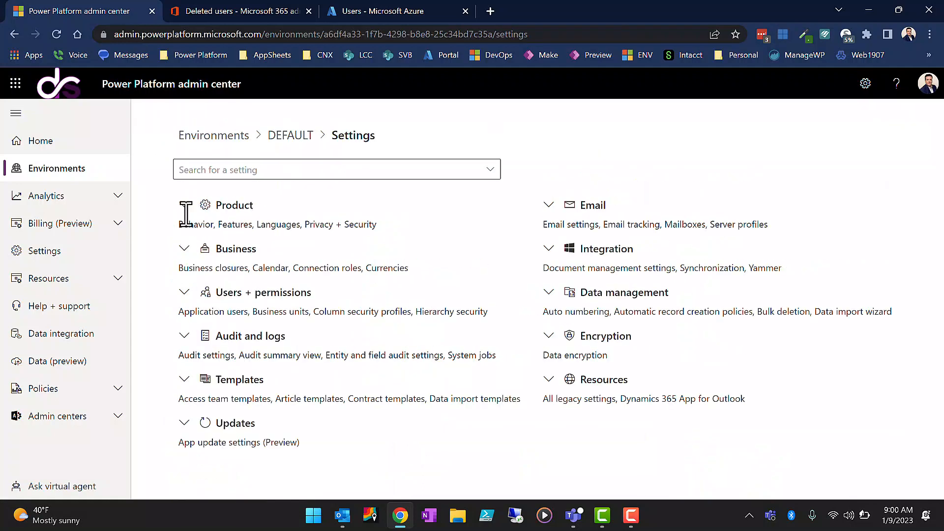
click(185, 206)
click(186, 249)
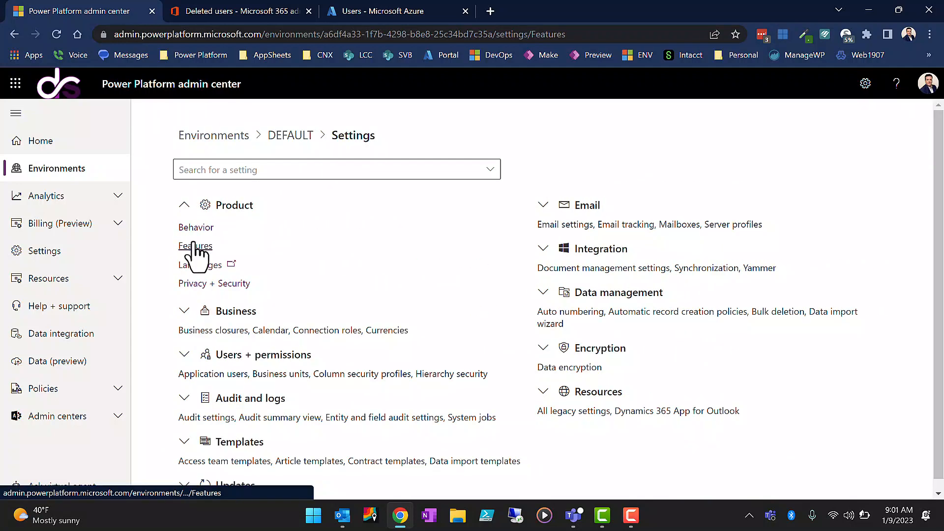
scroll(546, 352, down, 10)
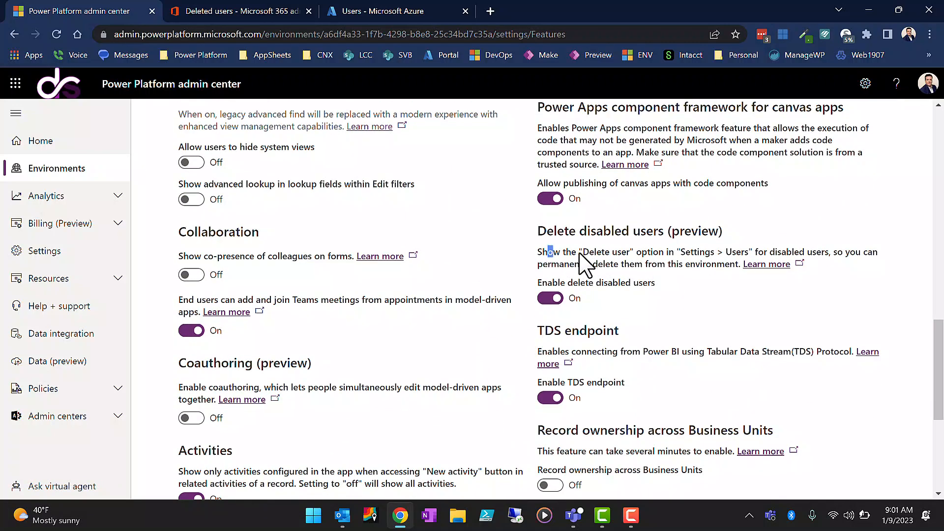
drag(548, 252, 701, 276)
click(703, 278)
Step: Open the Learn more article for deleting disabled users, read its reasons and prerequisites, and close it
click(767, 264)
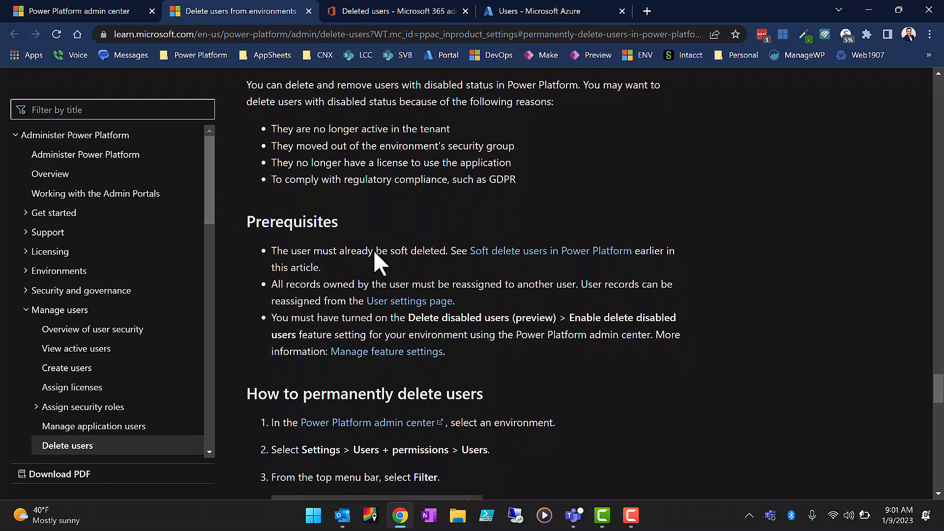
drag(516, 180, 291, 182)
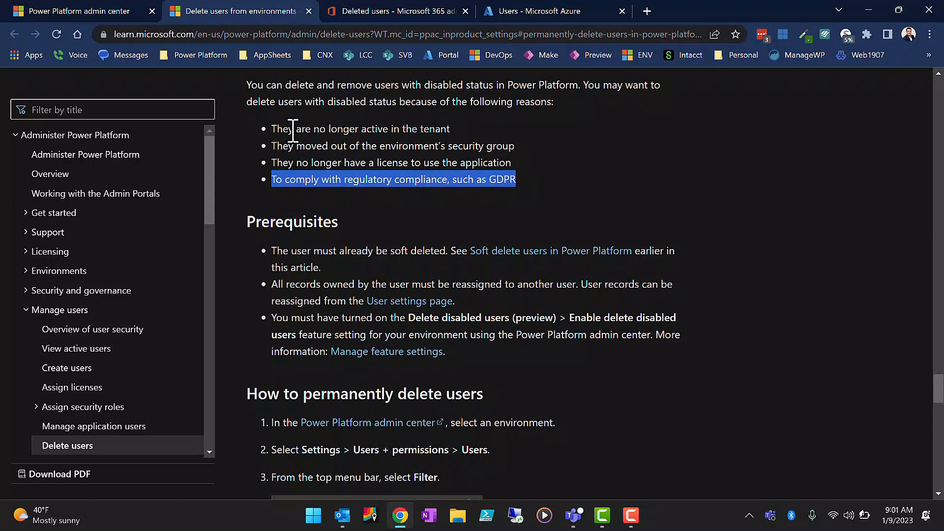
drag(271, 128, 526, 159)
click(533, 169)
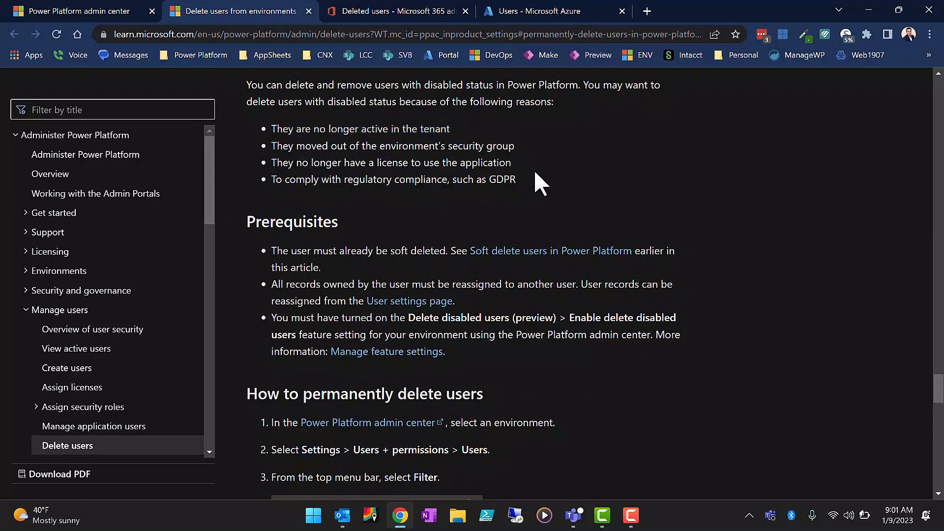
scroll(424, 216, down, 1)
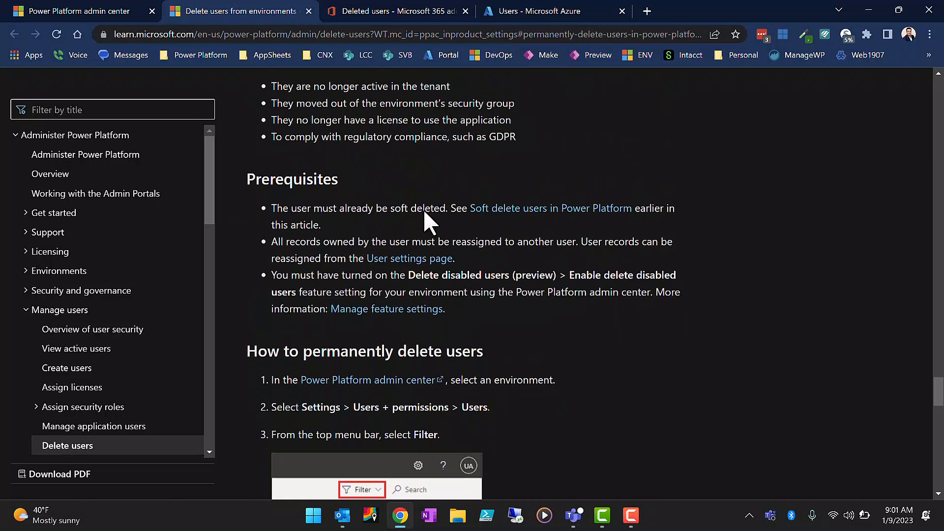
click(309, 11)
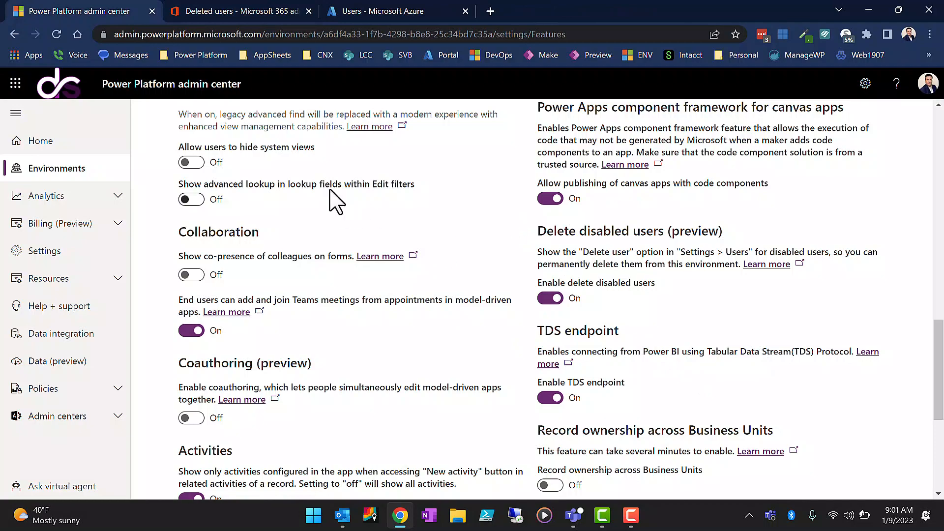
Step: Return to the environments list and check the users of the Udemy environment
scroll(331, 199, up, 15)
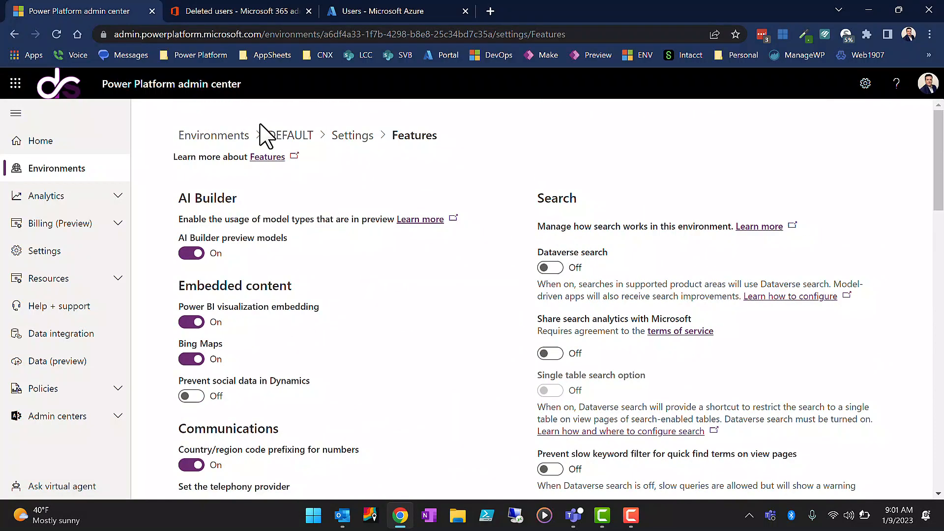
click(186, 138)
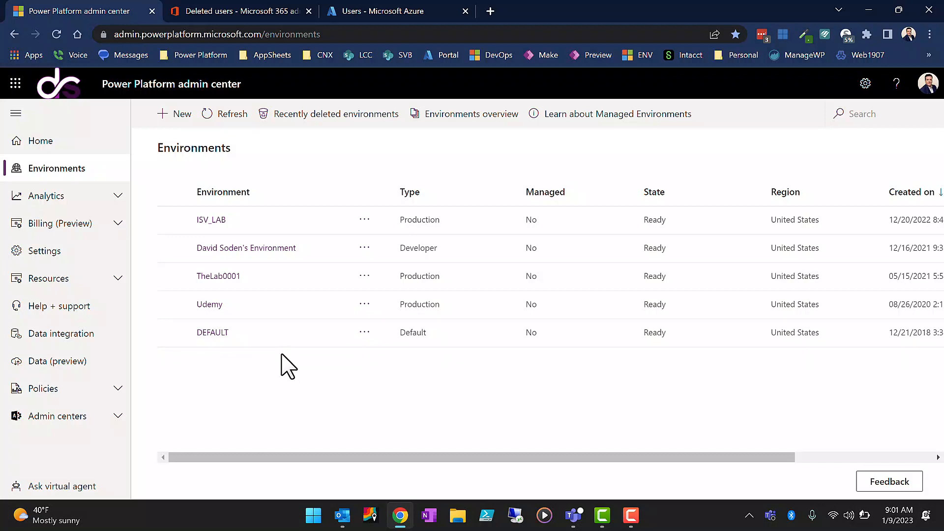
click(208, 305)
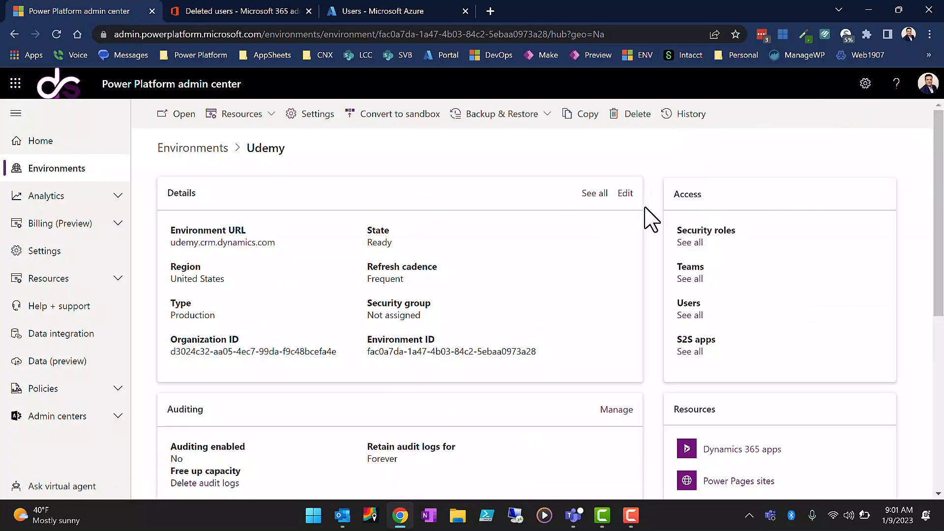
click(691, 315)
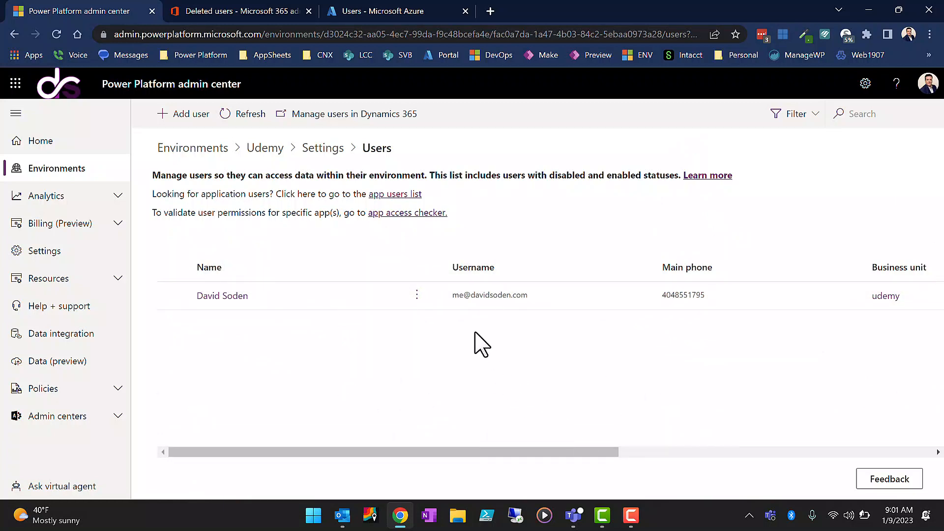
Step: Return to the environments list and open the full users list of the ISV_LAB environment
click(193, 149)
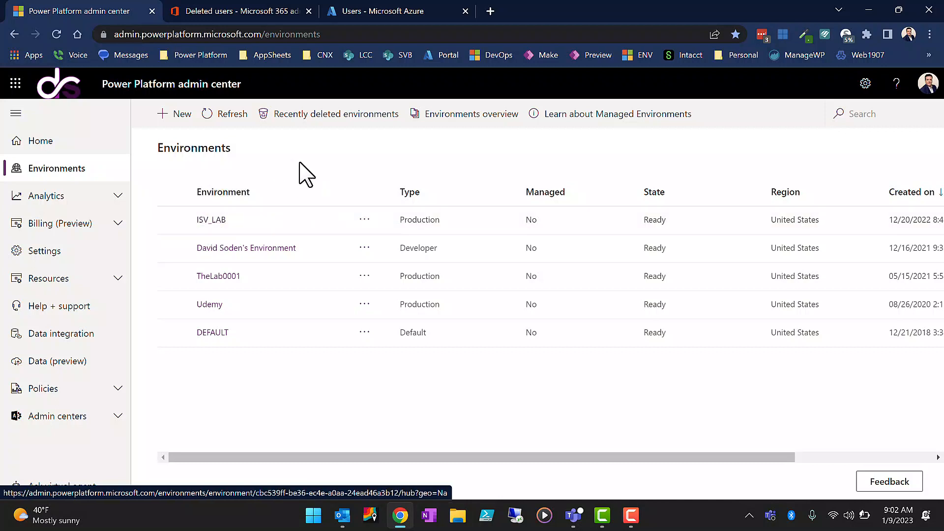
click(214, 221)
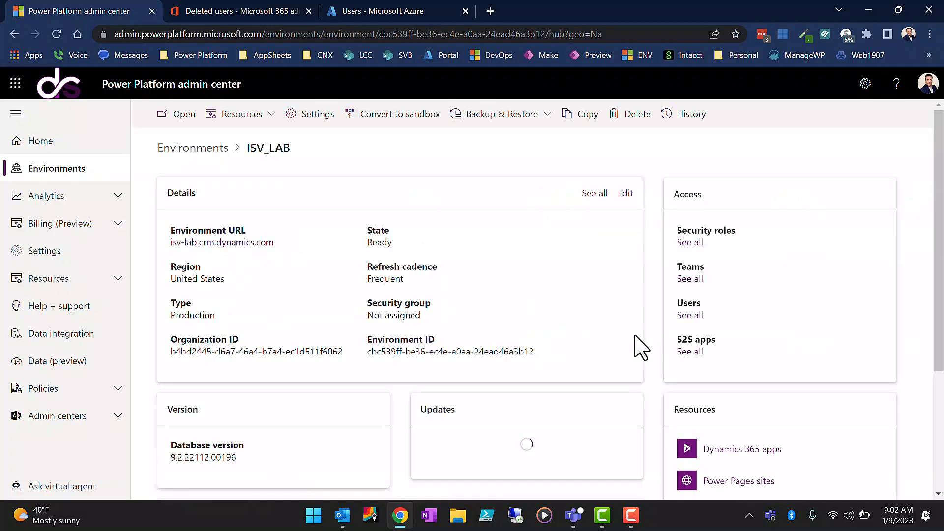
click(691, 315)
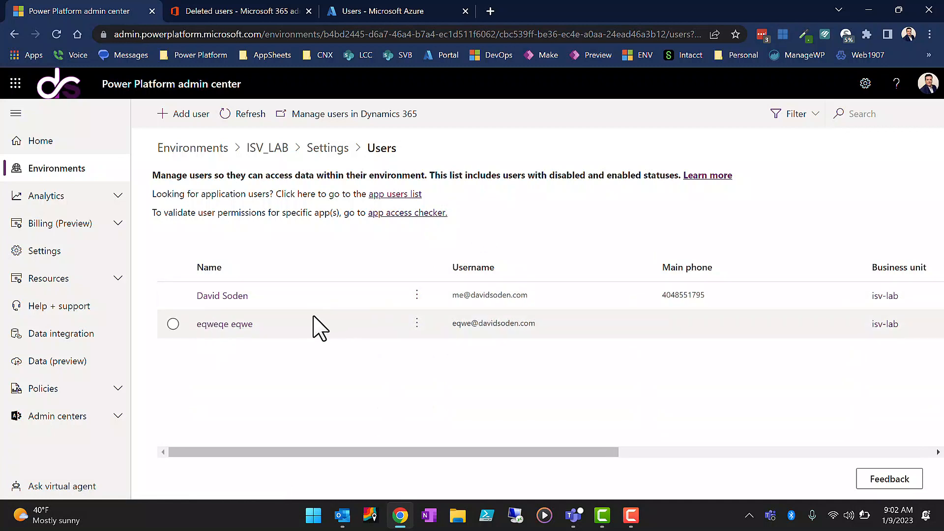
Step: Select the second user in ISV_LAB, review the assignable security roles through the whole list, and close it without saving
click(272, 330)
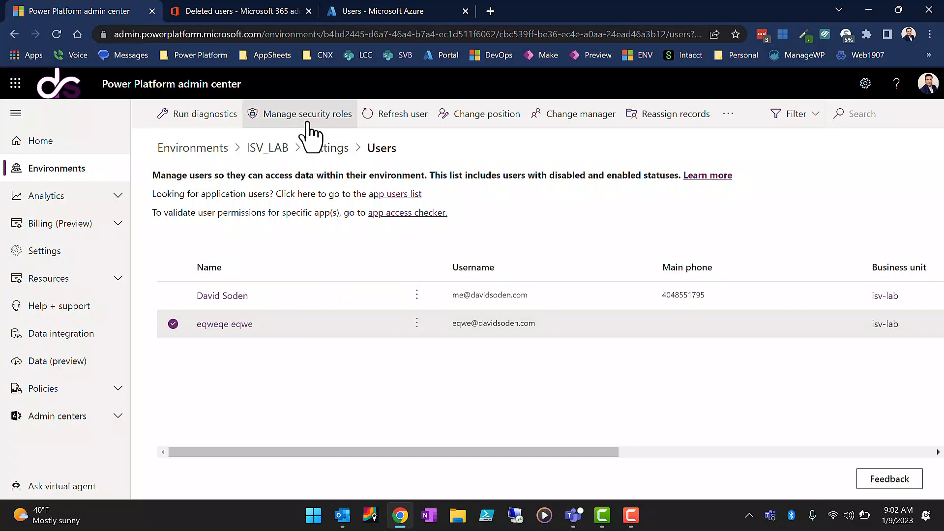
click(306, 124)
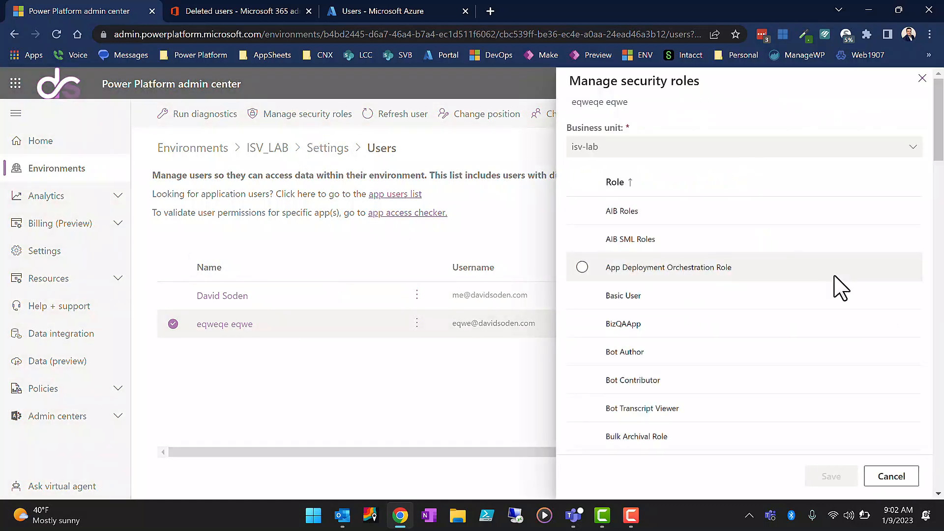
scroll(840, 287, down, 4)
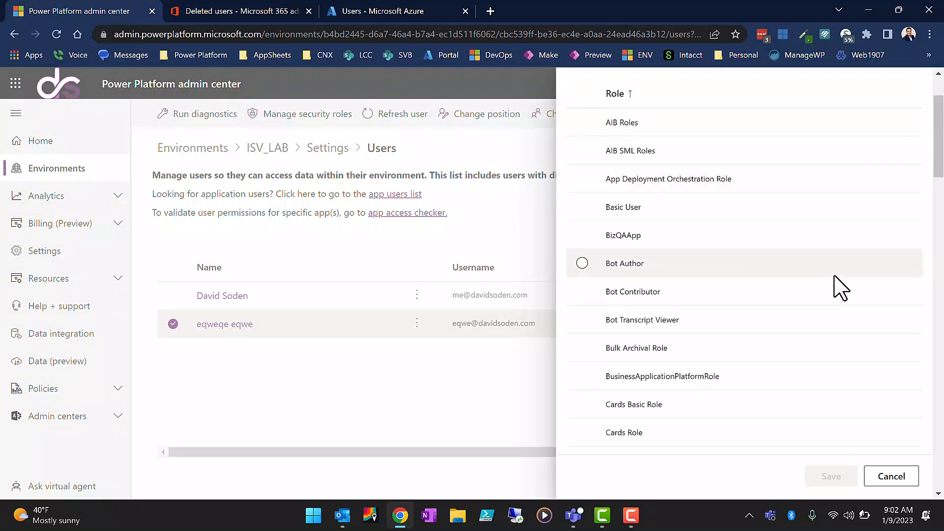
scroll(840, 287, down, 7)
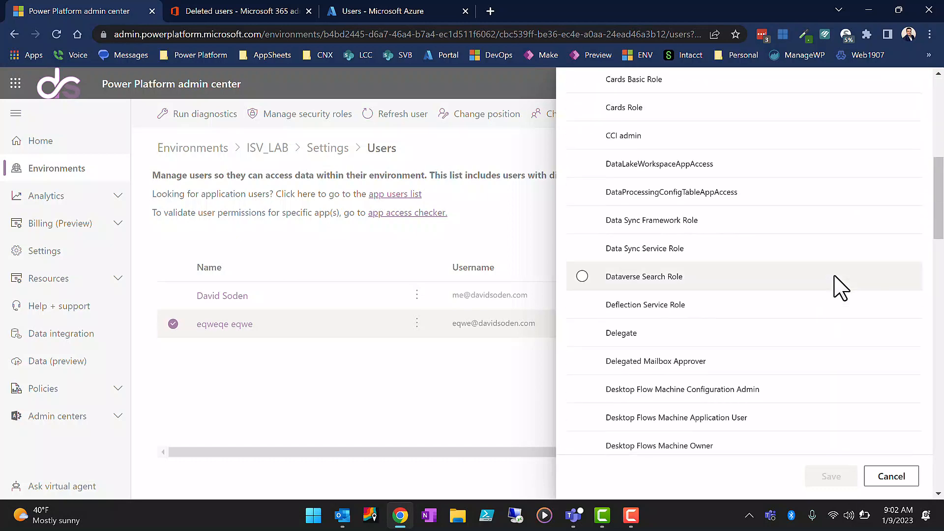
scroll(840, 288, down, 6)
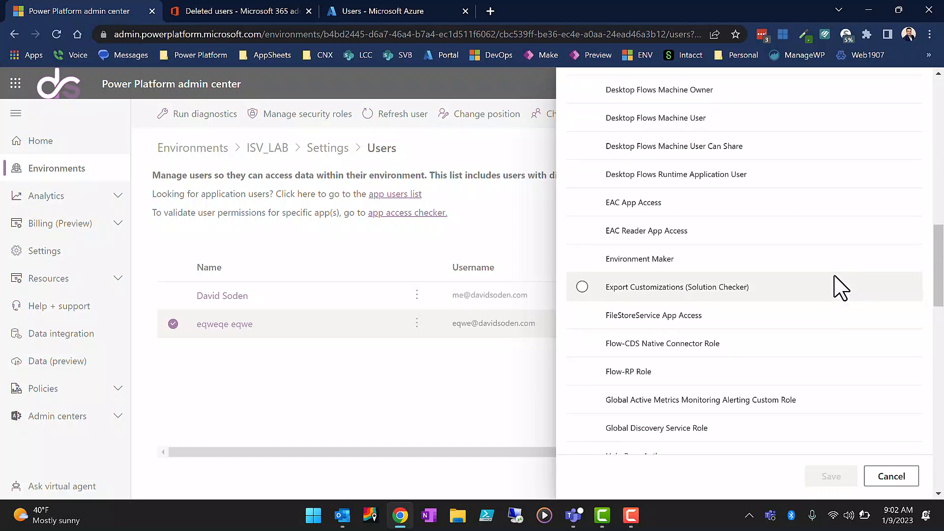
scroll(840, 288, down, 9)
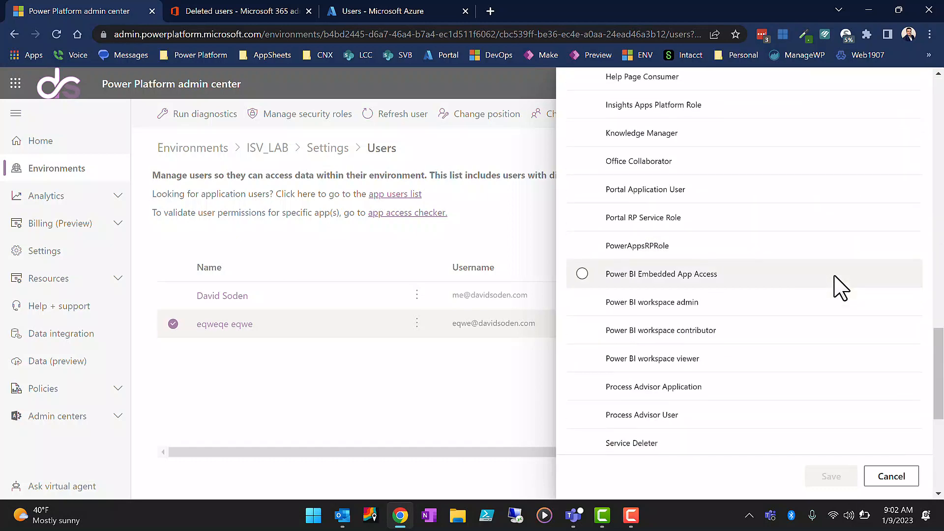
scroll(835, 276, down, 4)
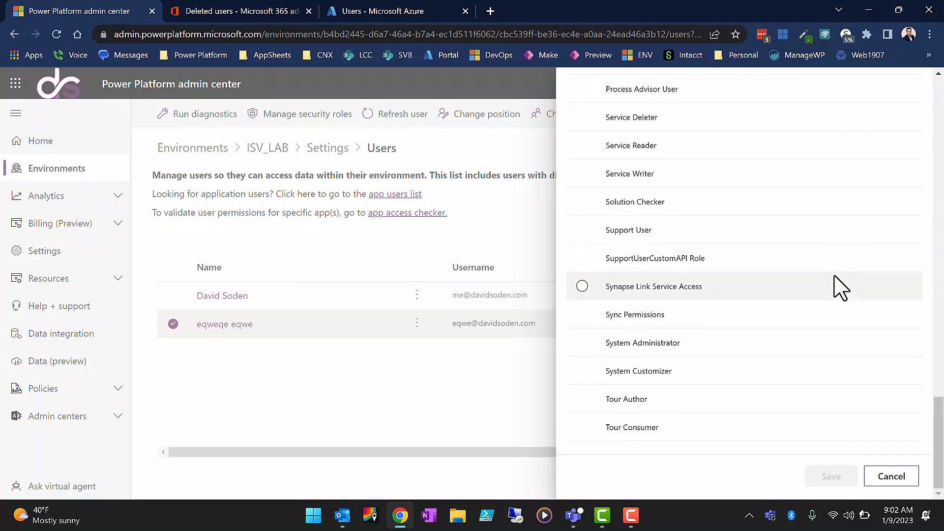
click(891, 477)
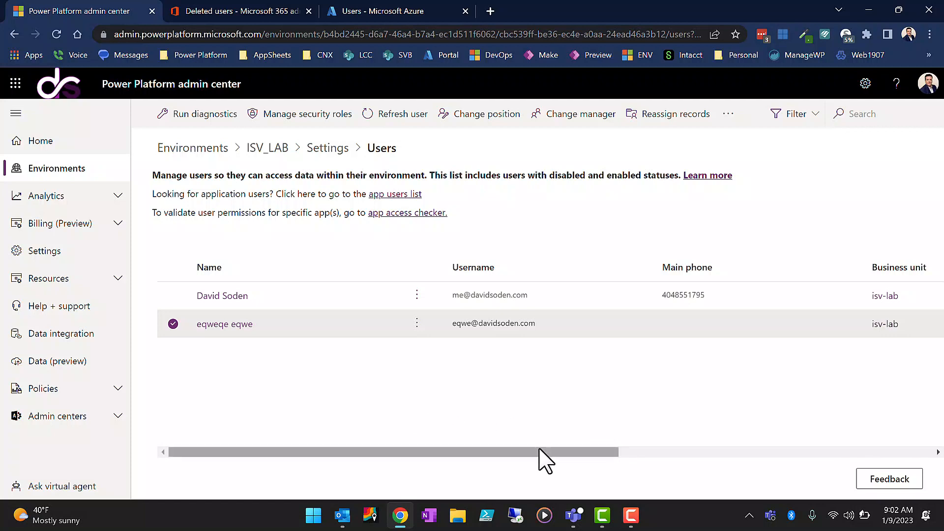
drag(541, 452, 455, 450)
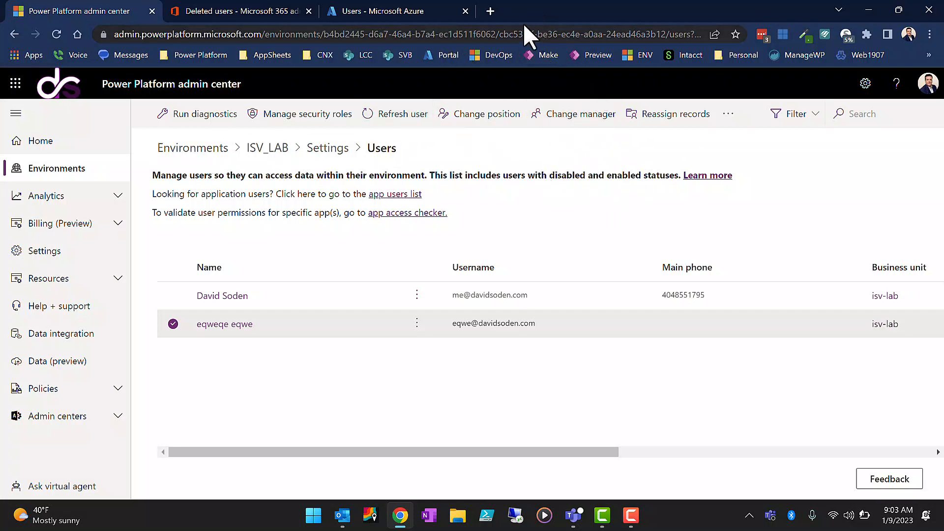
Step: Open the Power Apps maker portal in a new tab and check the signed-in account and the available environments
key(ctrl+t)
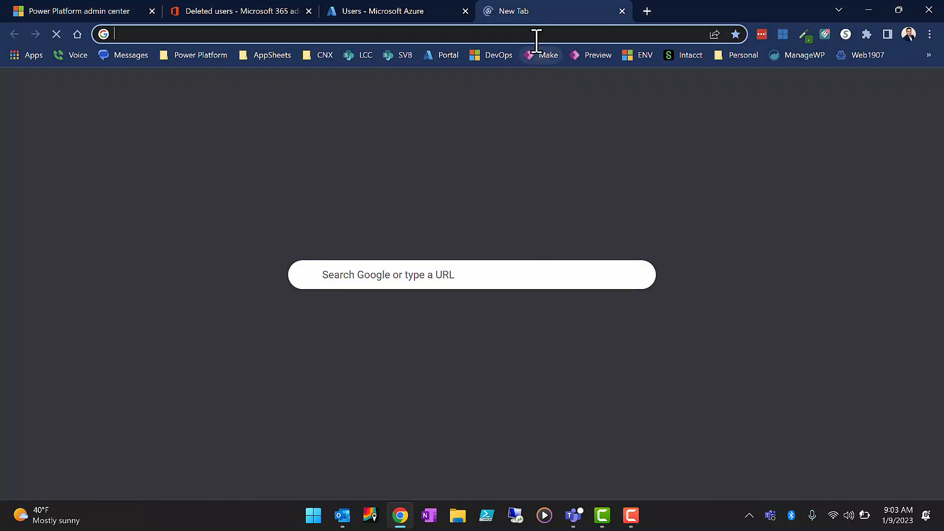
click(544, 58)
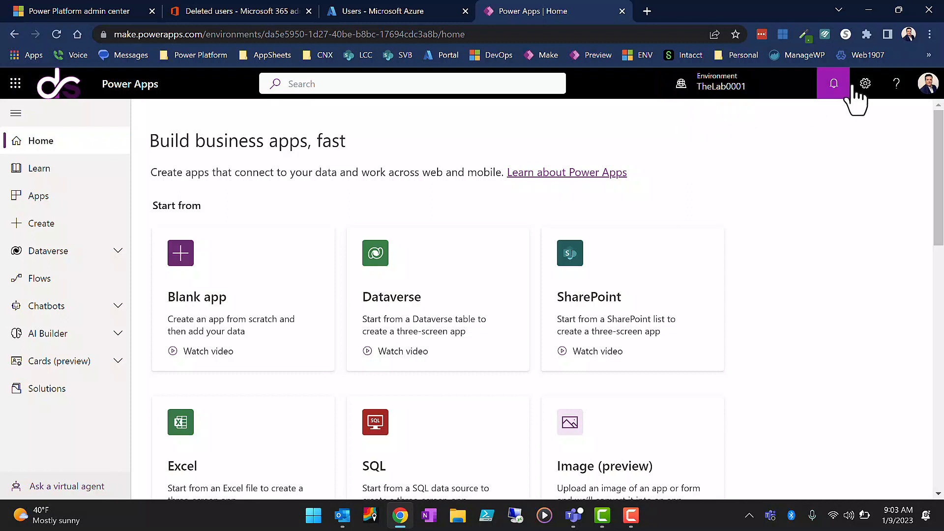
click(928, 84)
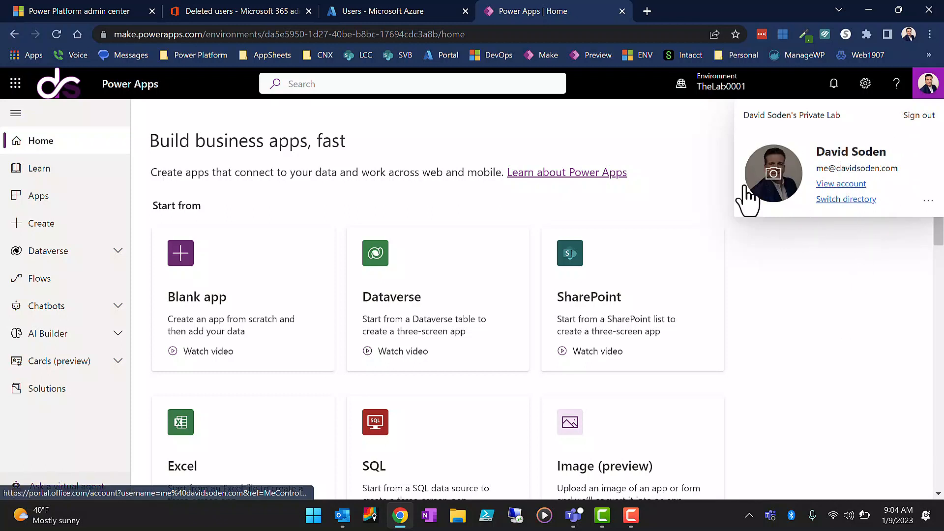
click(670, 125)
click(706, 80)
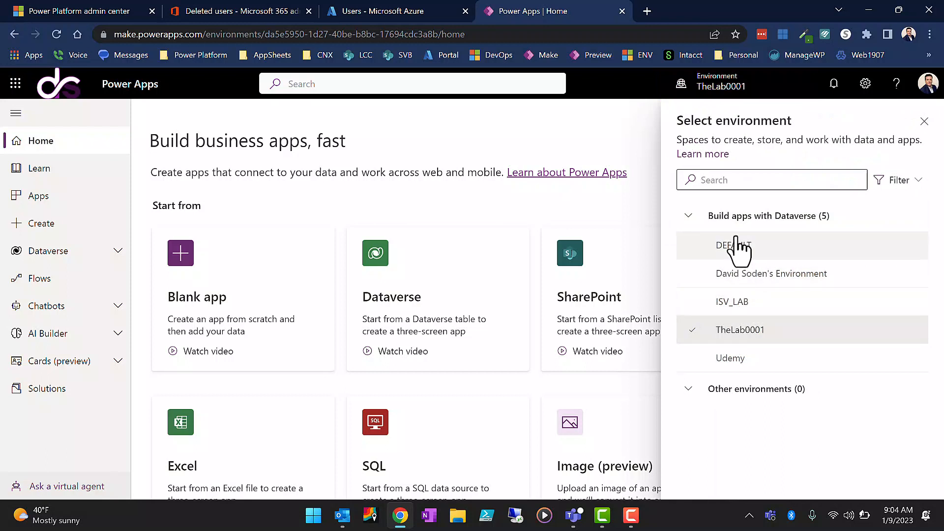
mouse_move(738, 252)
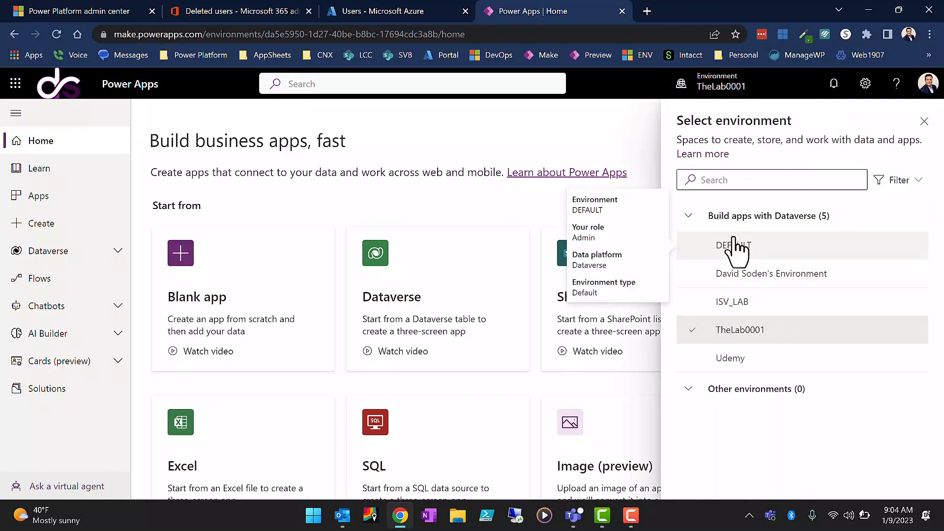
click(925, 122)
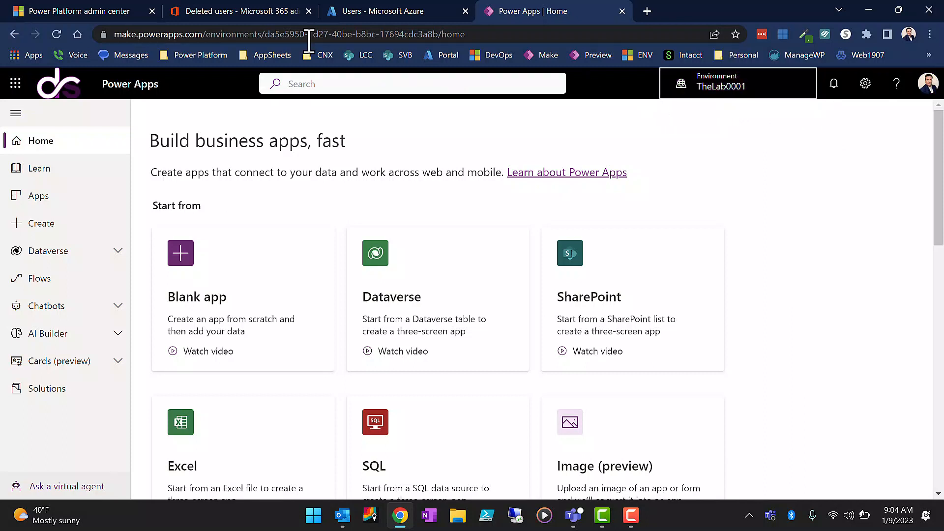
Step: In the Power Apps maker portal, show all Dataverse tables of the TheLab0001 environment and look over the list
click(112, 20)
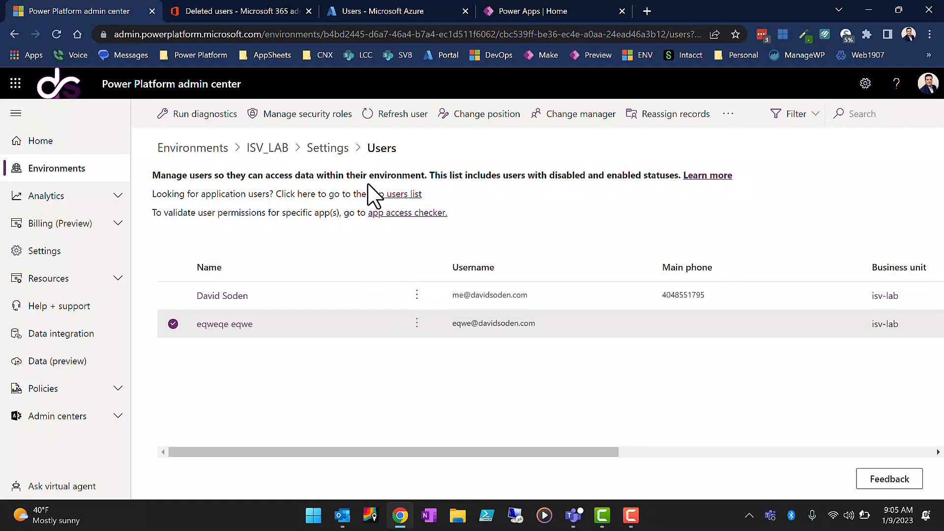
click(554, 16)
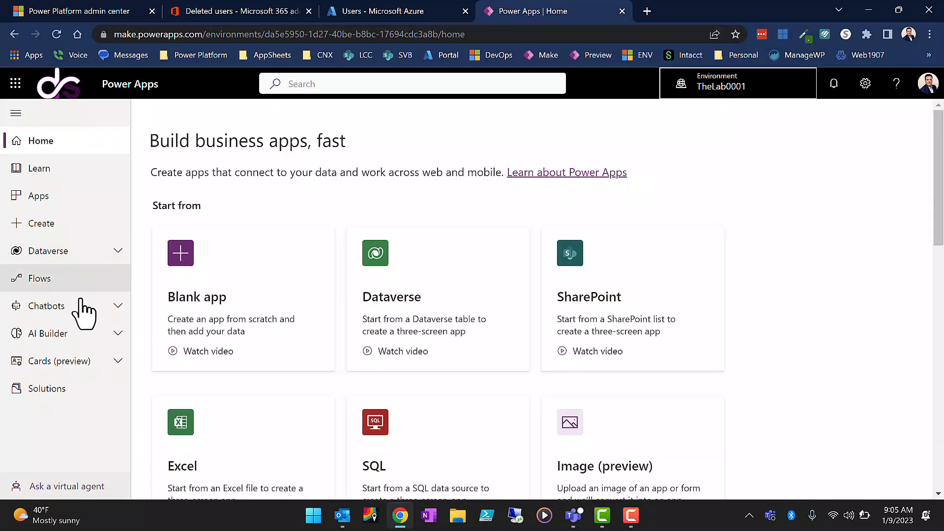
click(52, 252)
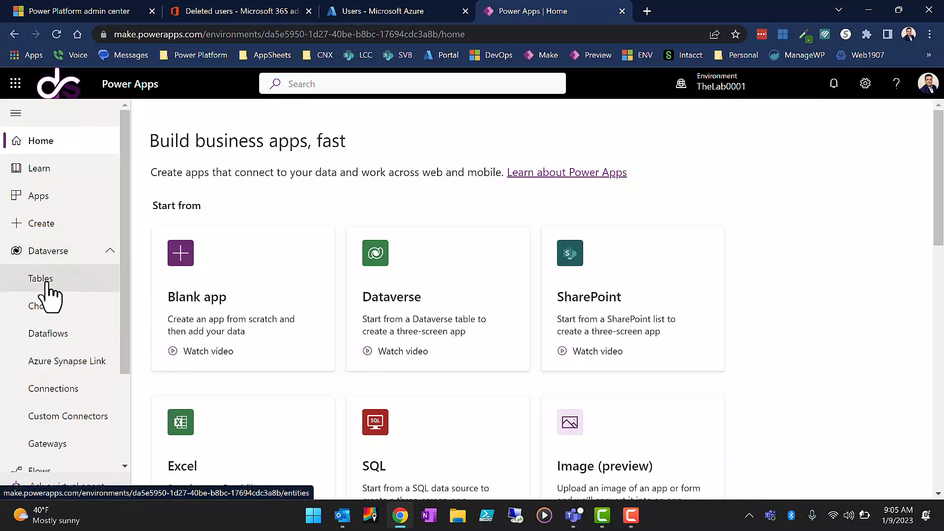
click(47, 279)
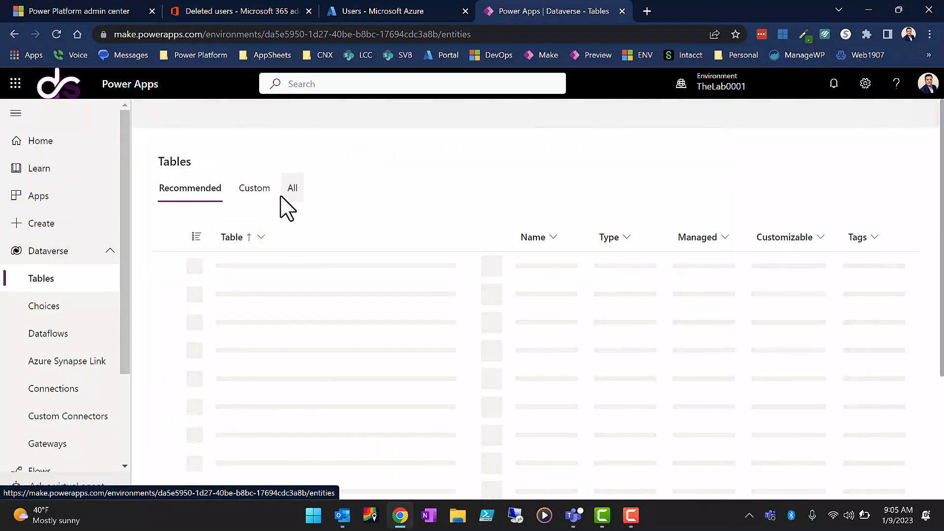
click(291, 192)
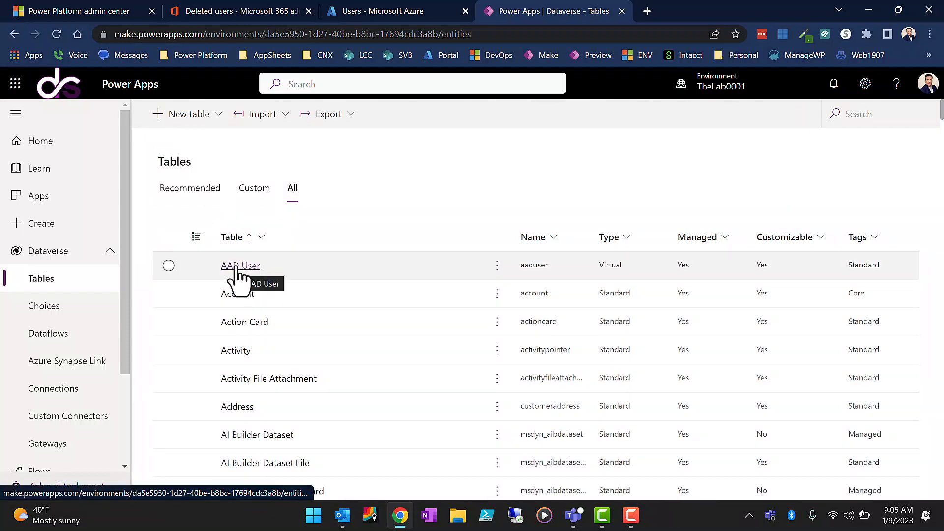
scroll(294, 372, down, 3)
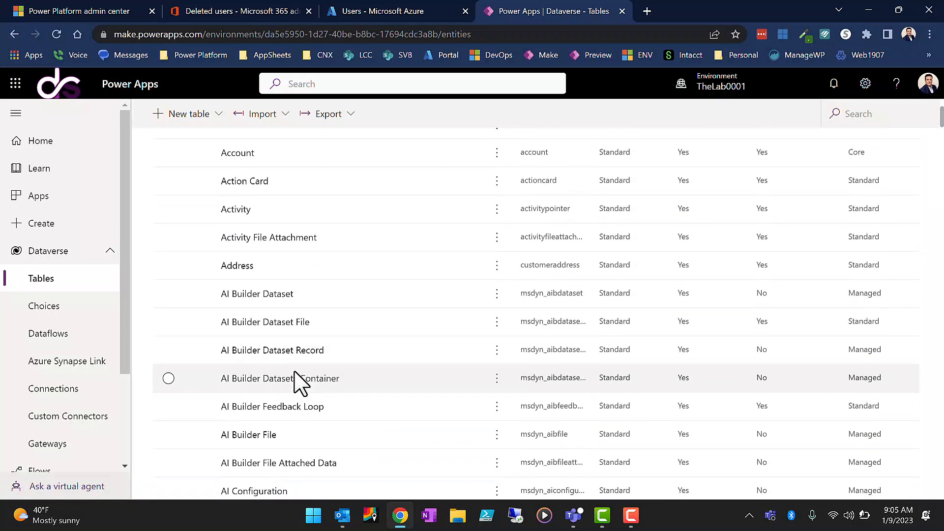
scroll(295, 372, up, 3)
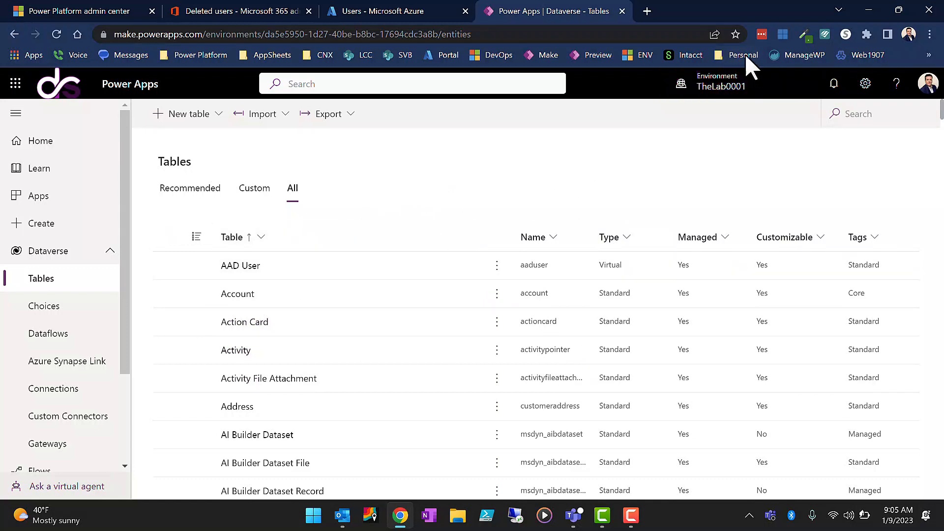
Step: Switch the Power Apps environment to ISV_LAB and show all of its Dataverse tables
click(733, 93)
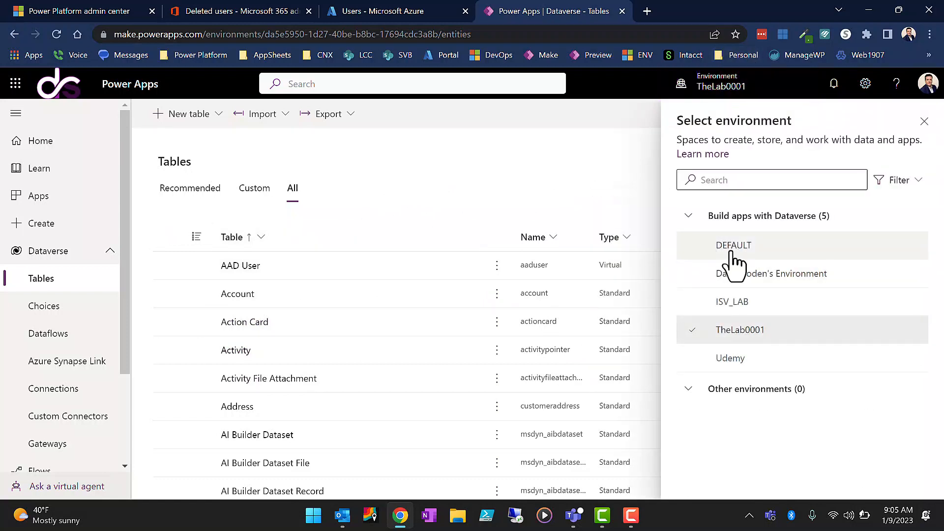
mouse_move(746, 366)
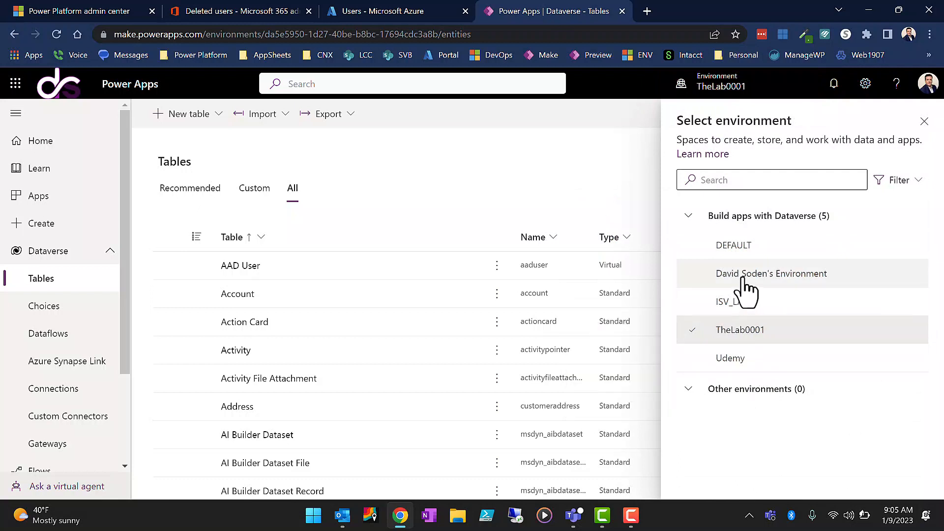
click(736, 308)
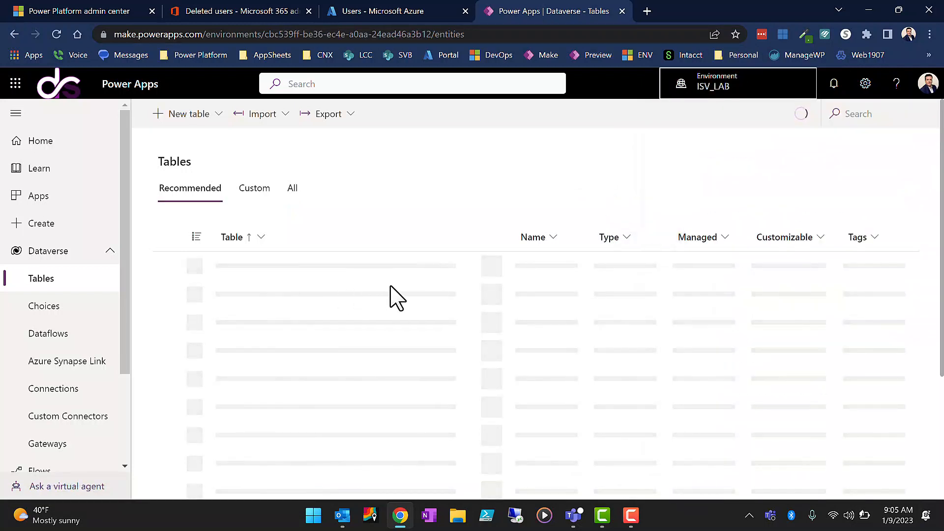
click(292, 189)
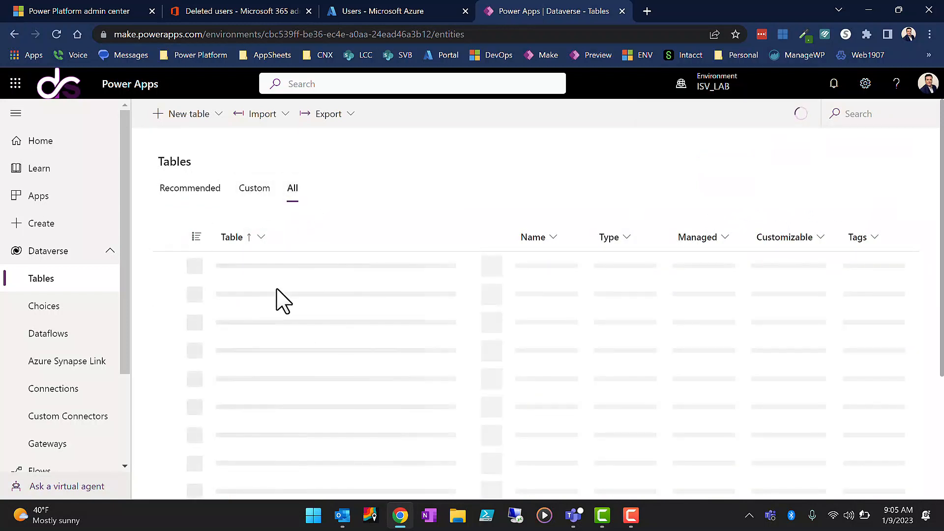
Step: Open the AAD User table in ISV_LAB and check the user records in its data
click(244, 272)
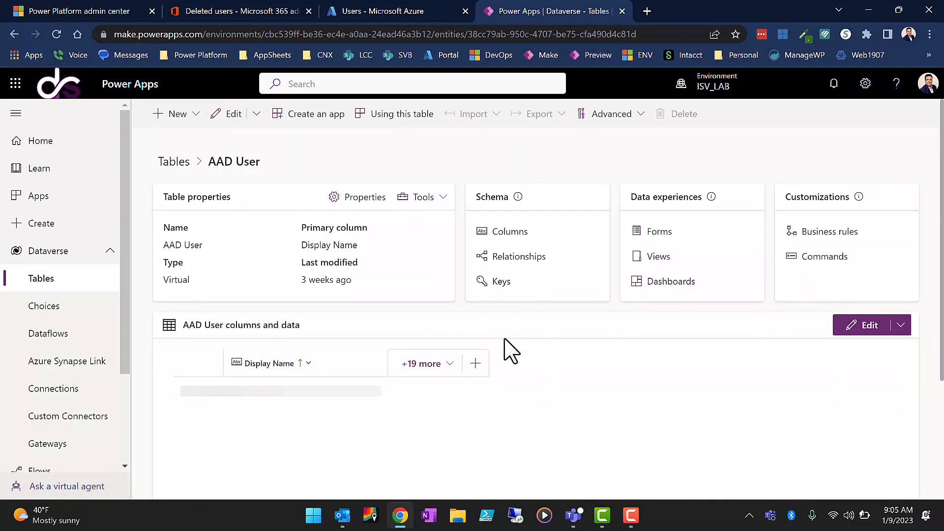
scroll(527, 358, down, 3)
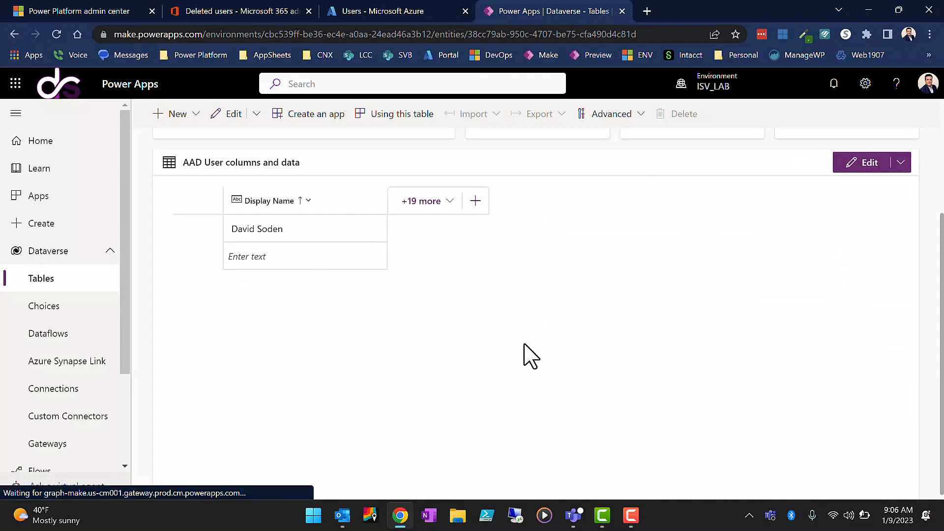
scroll(310, 243, up, 3)
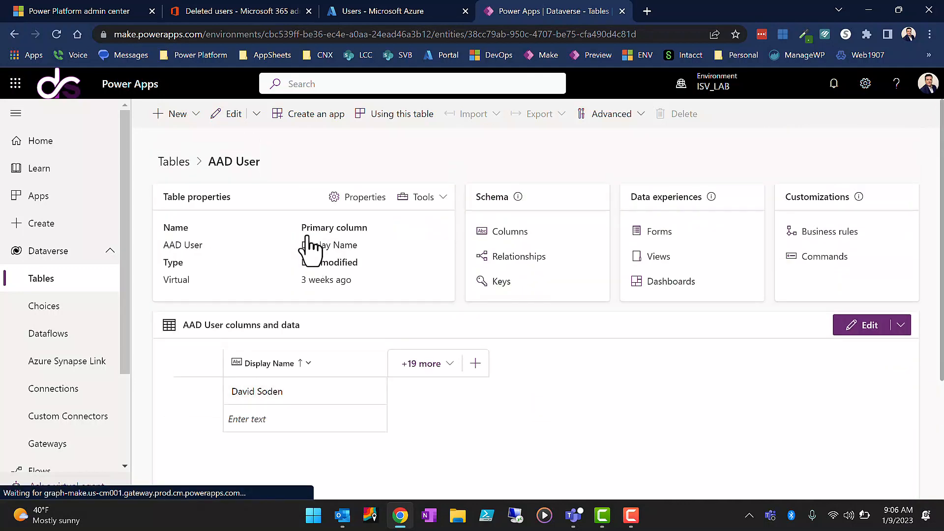
Step: Return to the full list of ISV_LAB tables, search it for "user" and open the User table
click(174, 164)
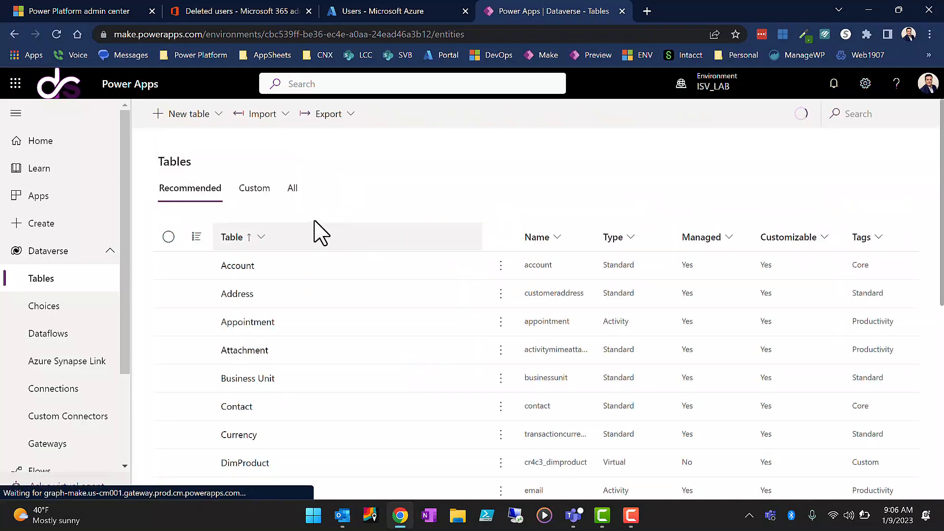
click(299, 190)
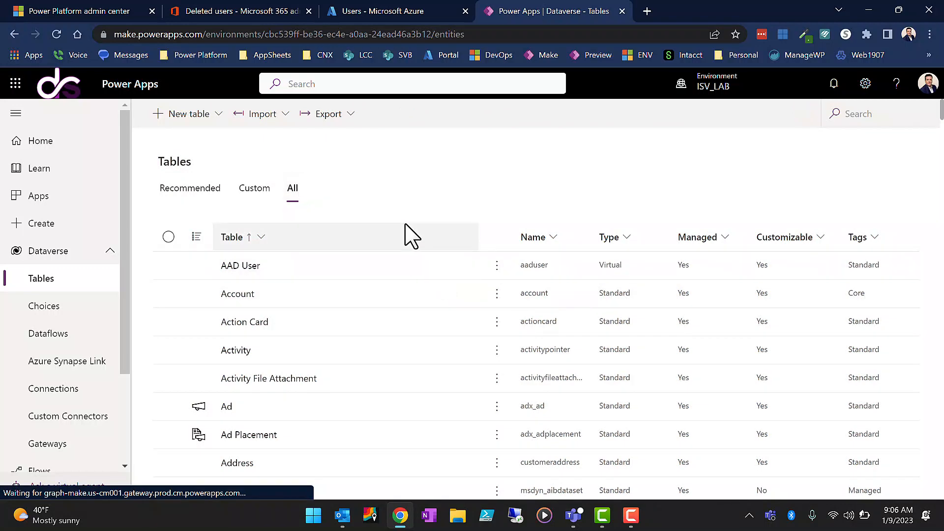
scroll(507, 270, down, 15)
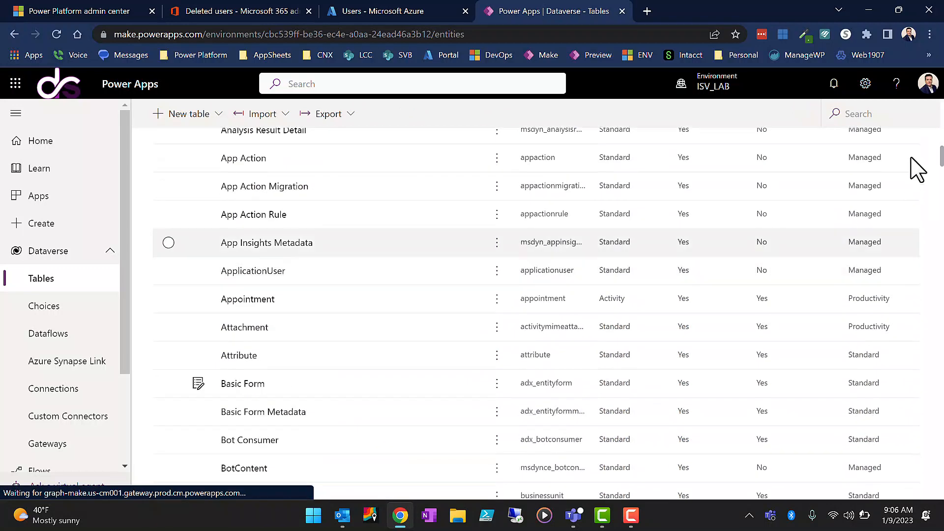
click(858, 113)
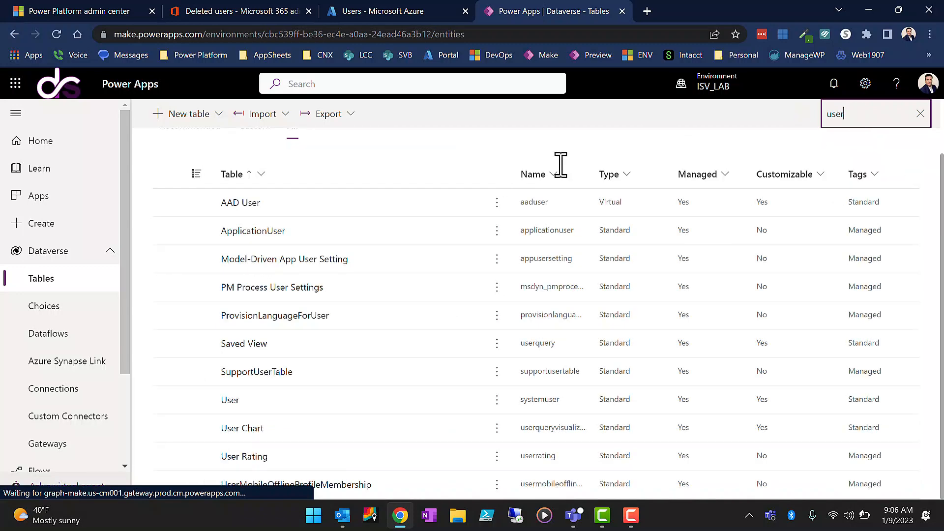
click(230, 401)
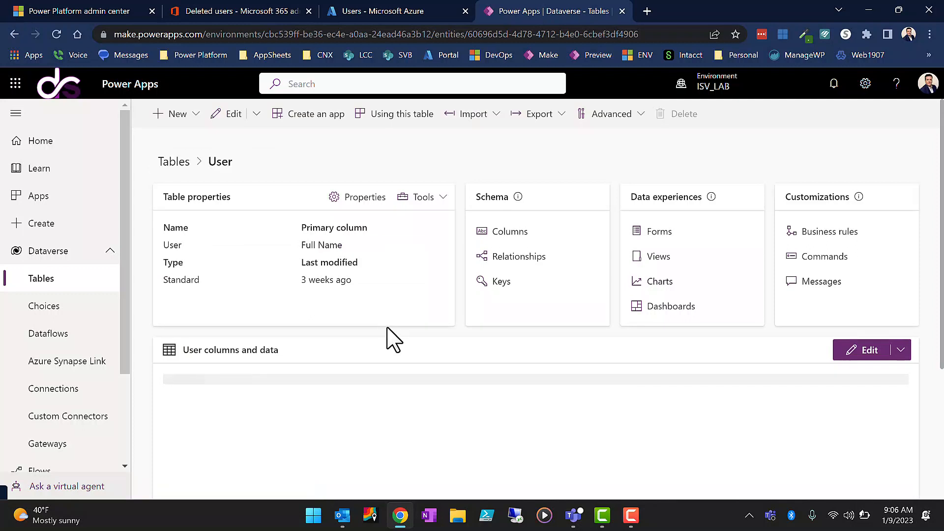
Step: Look over the preview of user records in the User table's columns and data
scroll(394, 339, down, 2)
scroll(393, 339, up, 1)
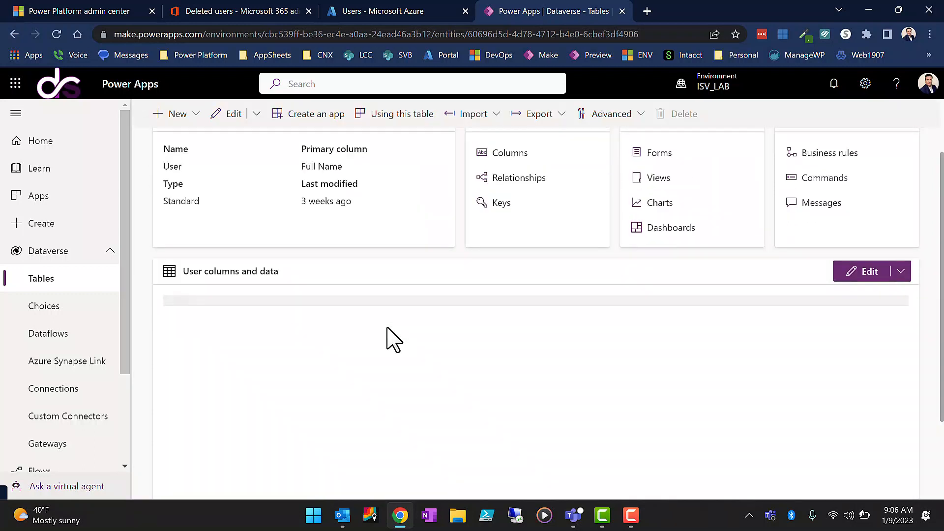
scroll(393, 340, up, 1)
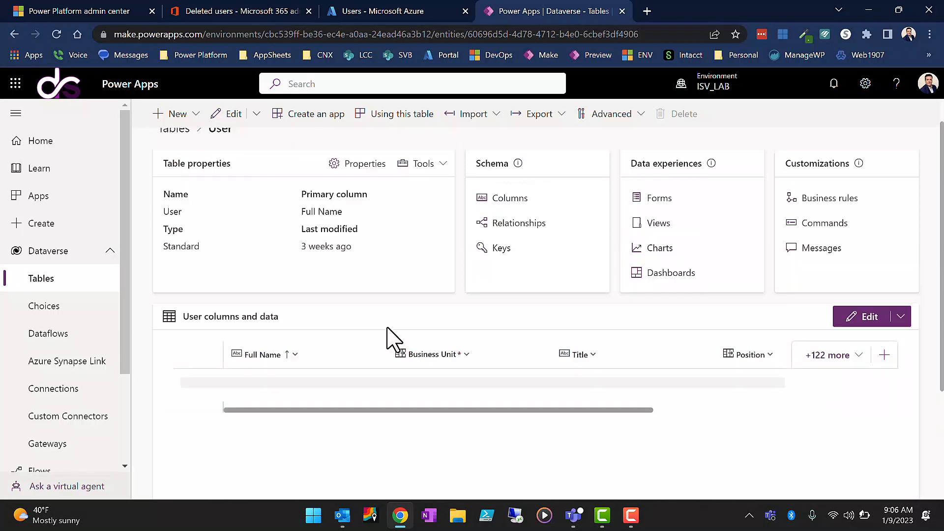
scroll(353, 419, down, 5)
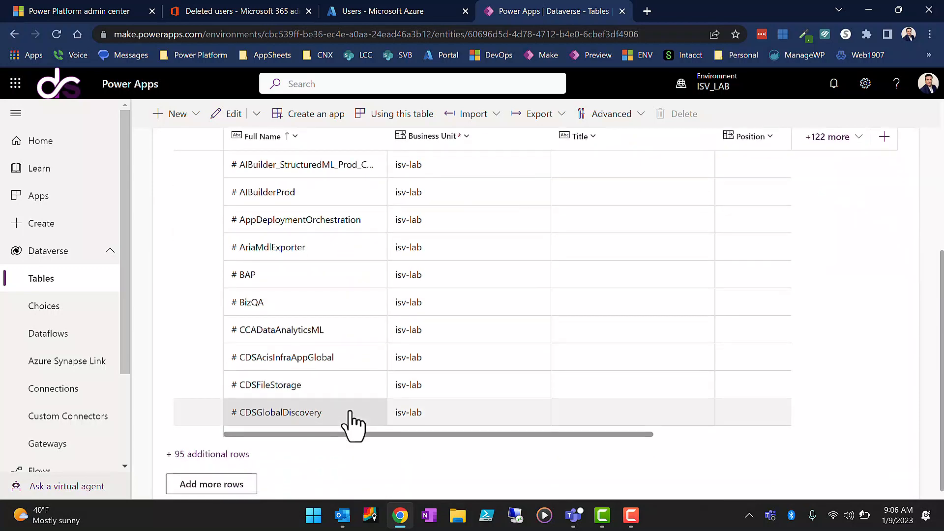
scroll(349, 325, up, 4)
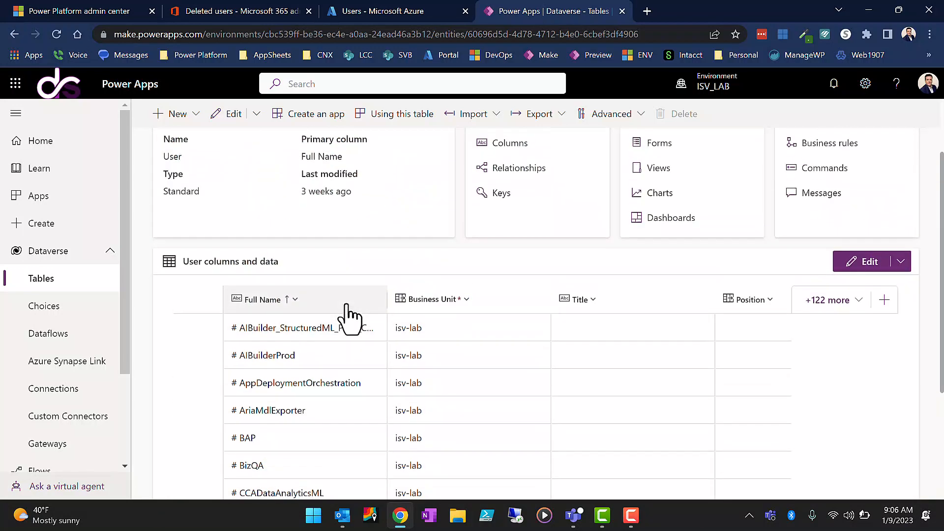
scroll(349, 317, down, 3)
scroll(349, 320, down, 1)
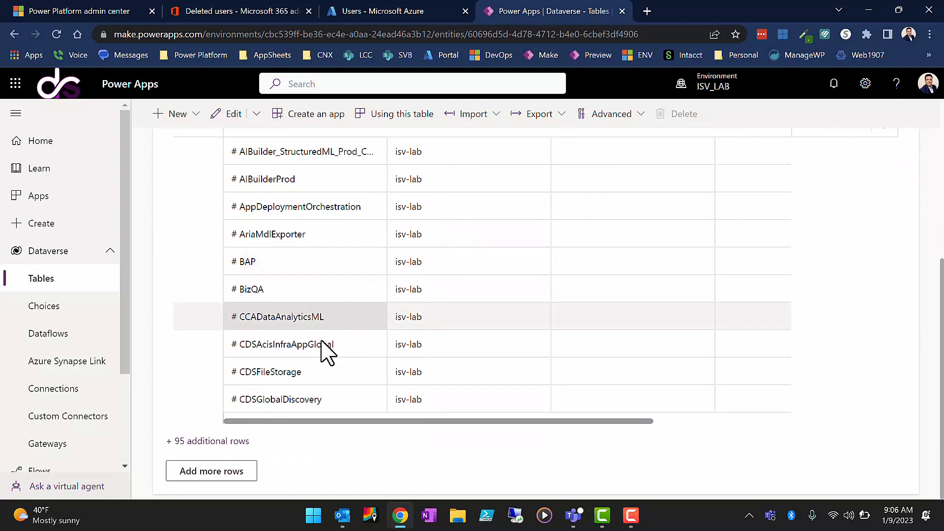
Step: Open the full Users data including the additional rows, find the test user's record below Delegated Admin and select it
click(240, 442)
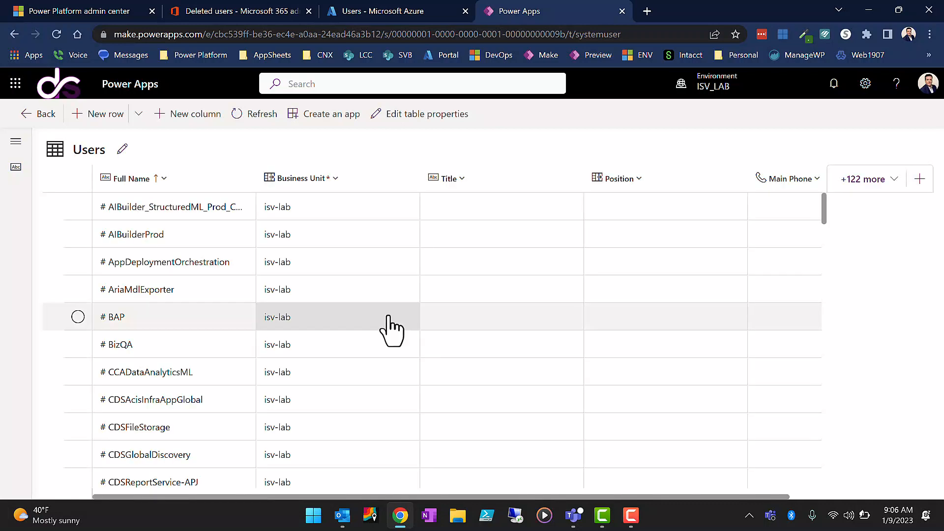
scroll(390, 327, down, 3)
scroll(390, 327, down, 10)
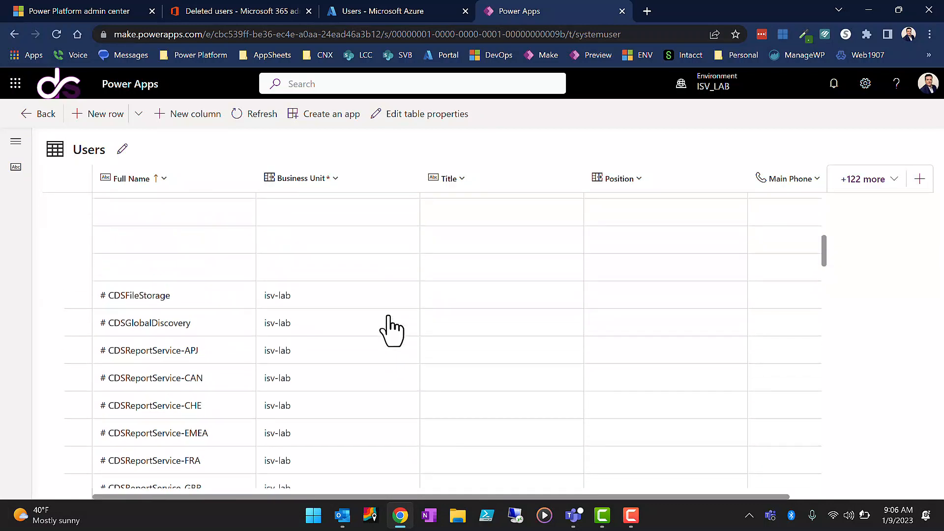
scroll(390, 327, down, 12)
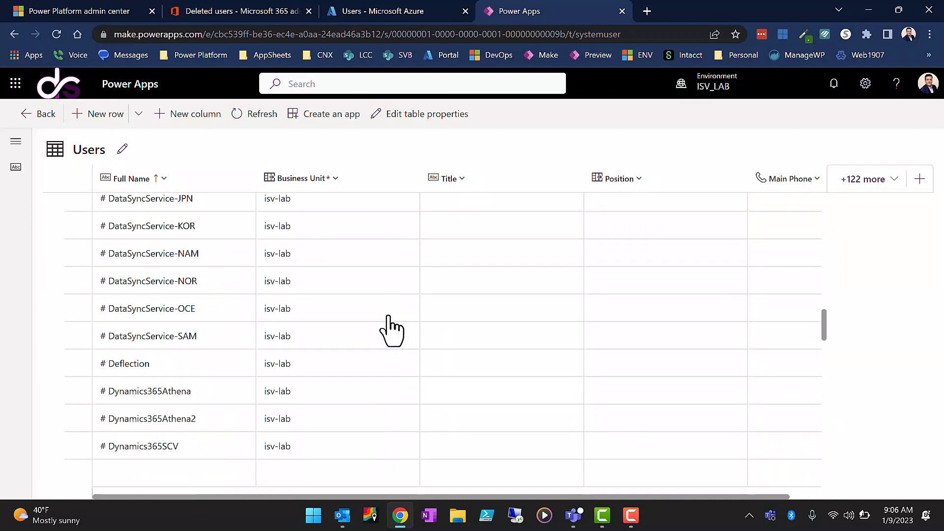
scroll(390, 327, down, 15)
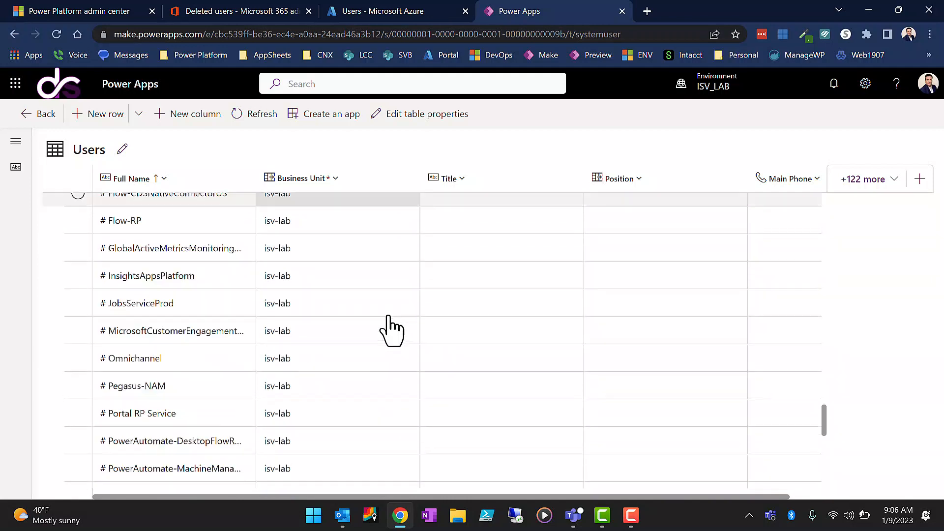
scroll(390, 327, down, 12)
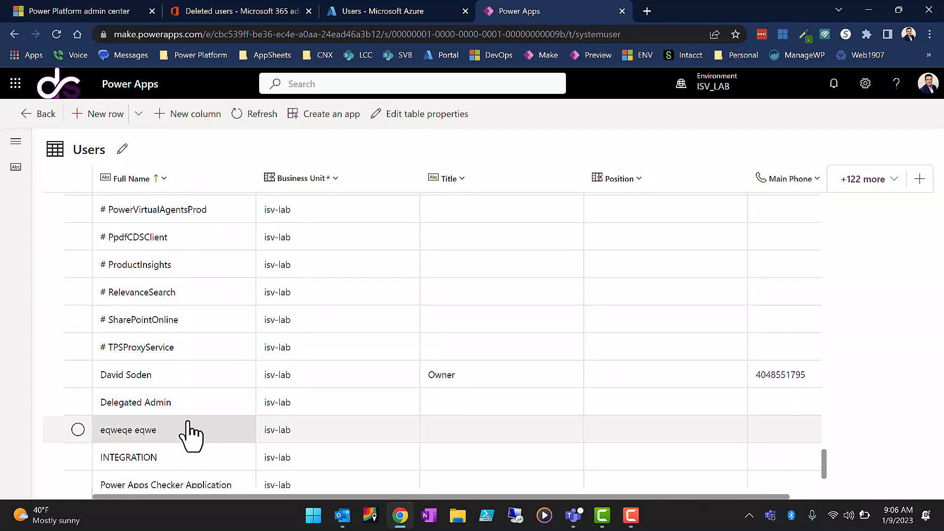
click(77, 429)
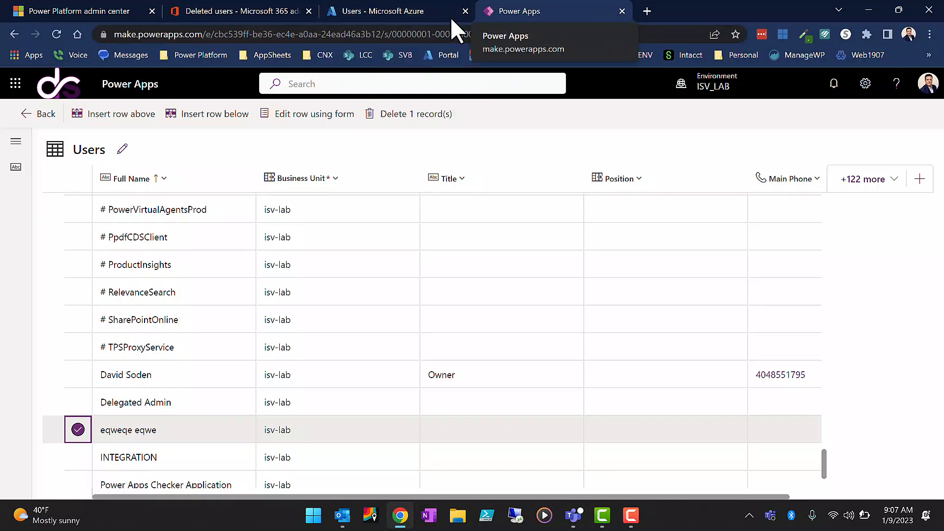
Step: Compare the Deleted users list in the Azure portal with the selected user record in Power Apps
click(429, 13)
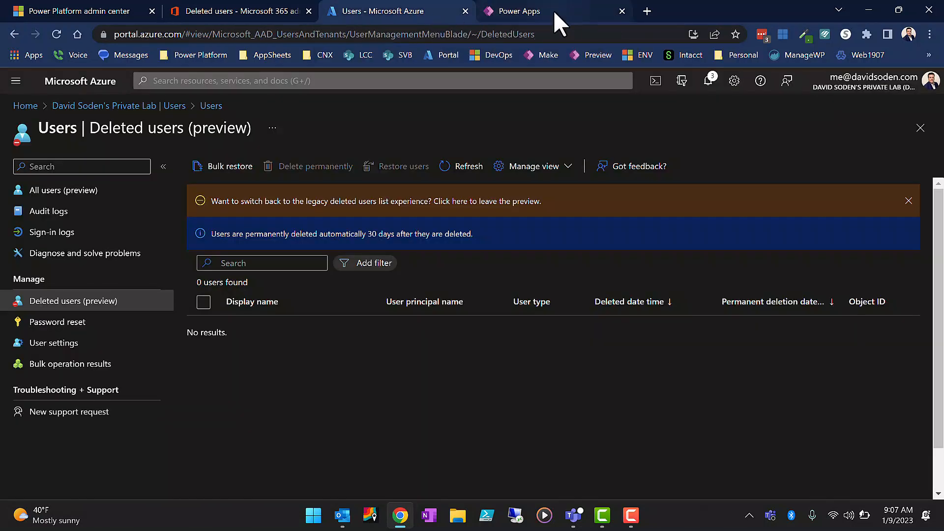
click(580, 10)
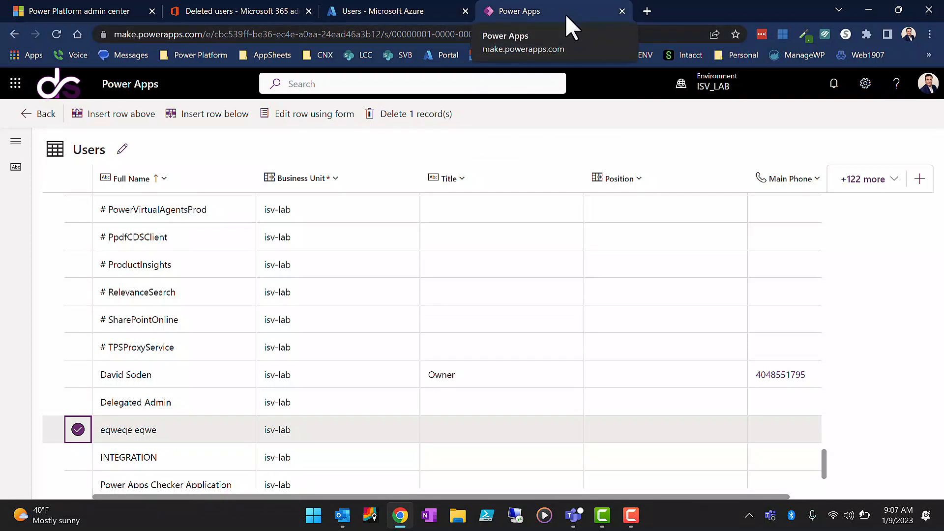
click(433, 10)
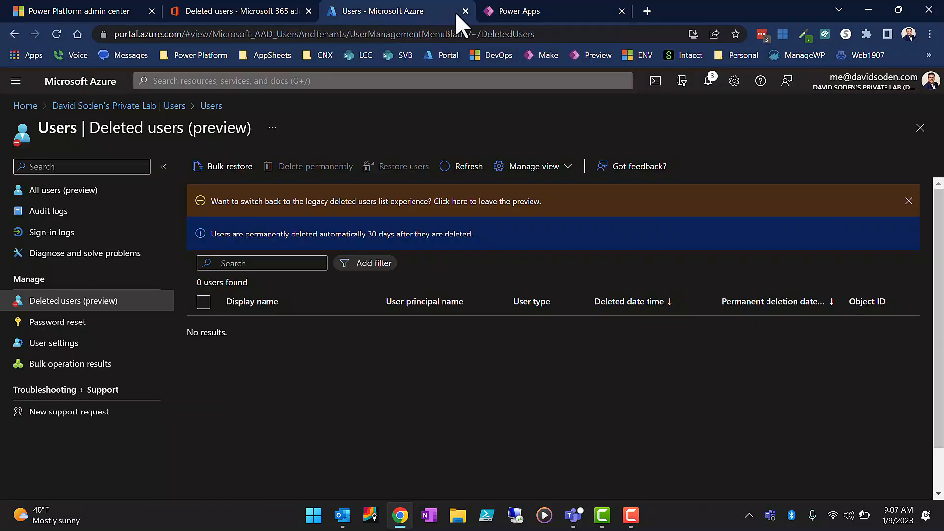
click(606, 11)
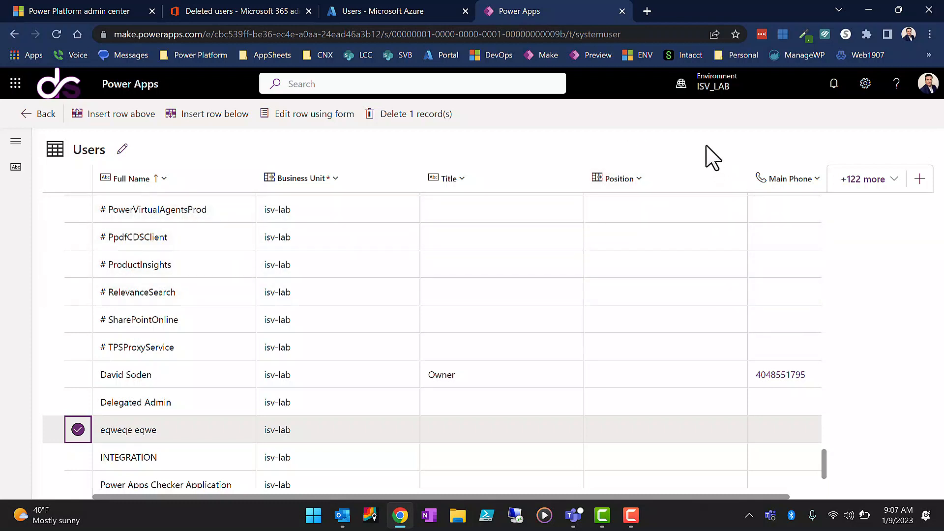
Step: Close the Power Apps tab and return to the Deleted users page in the Azure portal
click(622, 11)
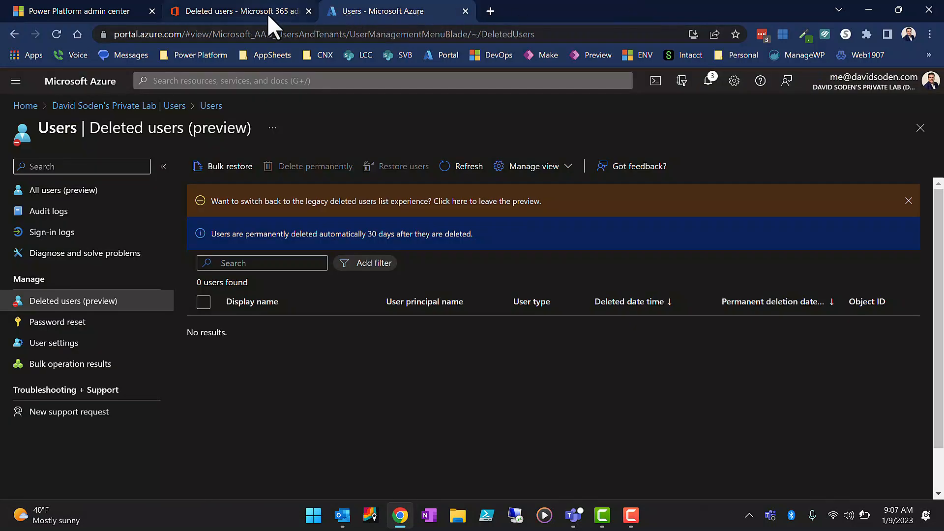
mouse_move(265, 13)
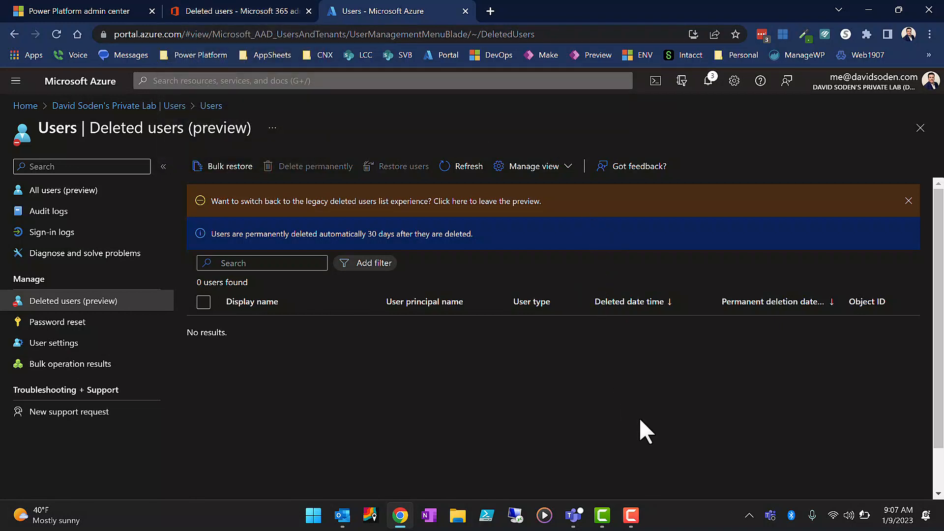
click(631, 515)
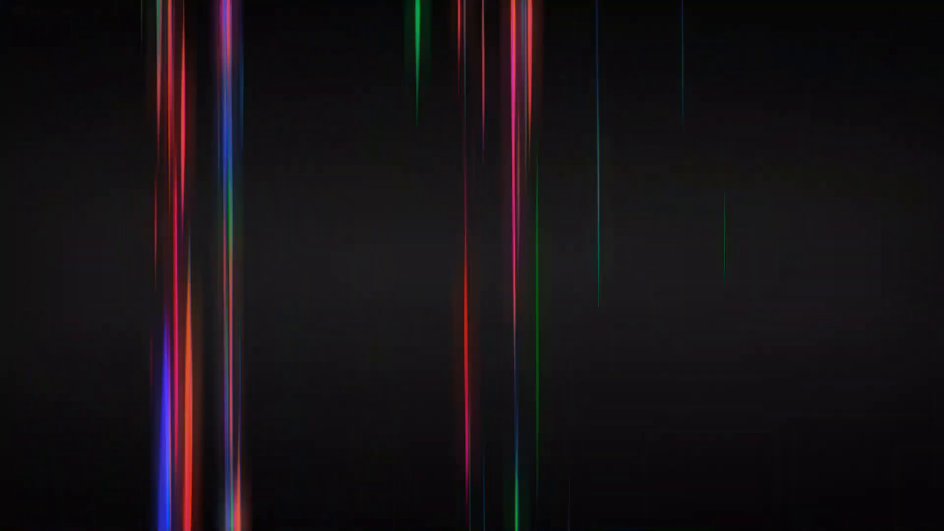